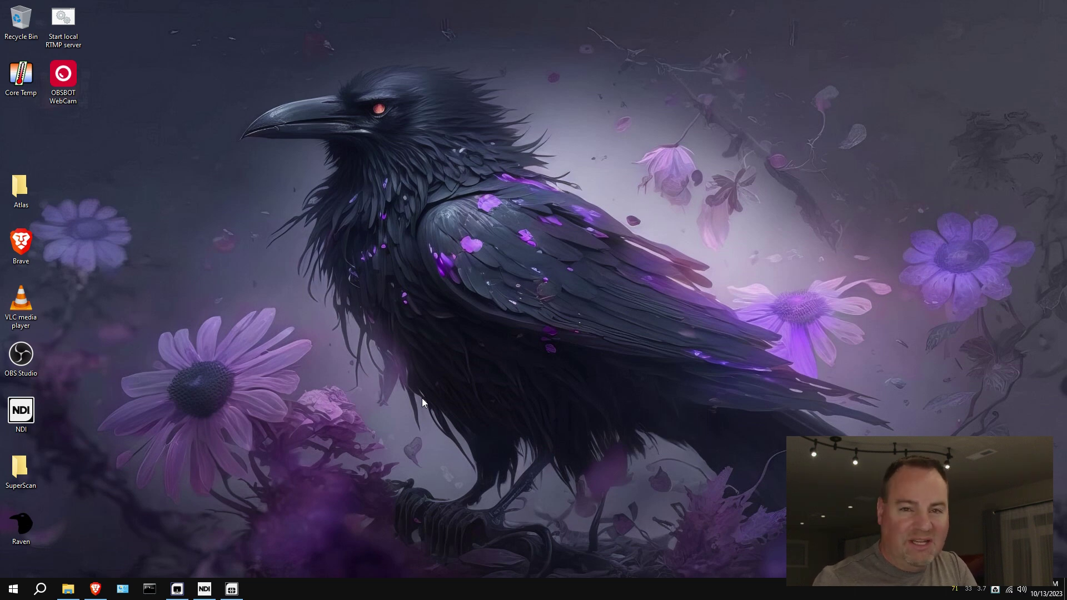
# Open the Download NDI SDK page in Brave and scroll through its blank registration form.
pyautogui.click(95, 589)
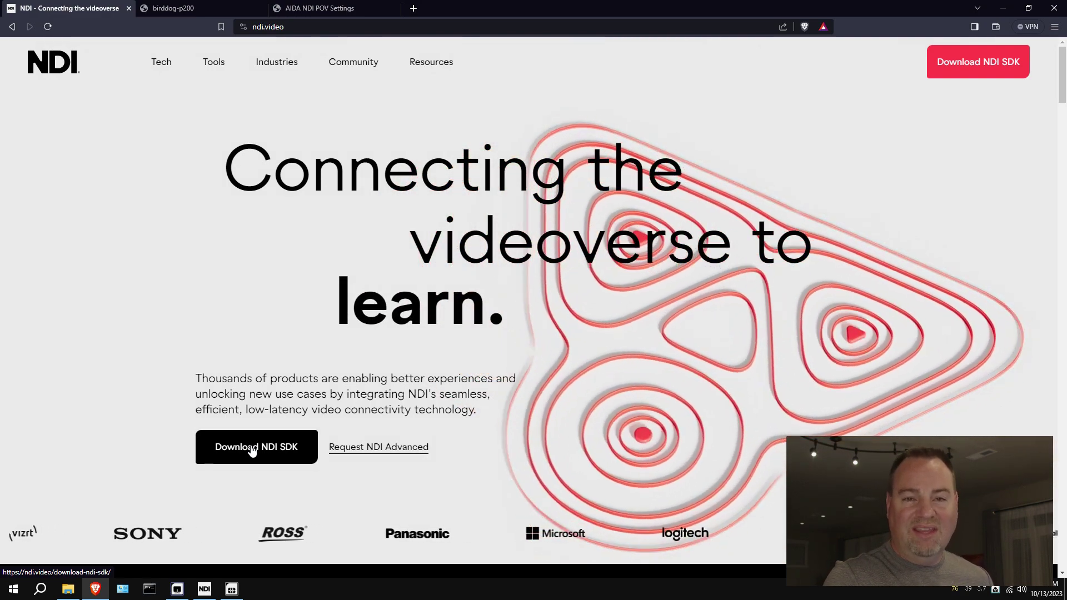
pyautogui.click(251, 450)
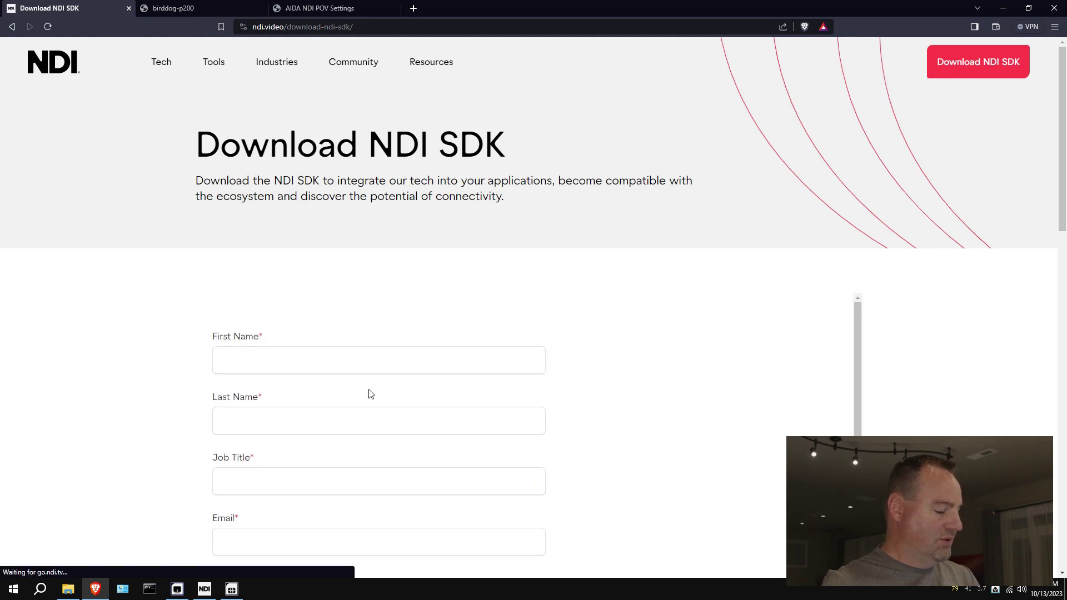
pyautogui.scroll(-3, 711, 359)
pyautogui.scroll(-10, 916, 333)
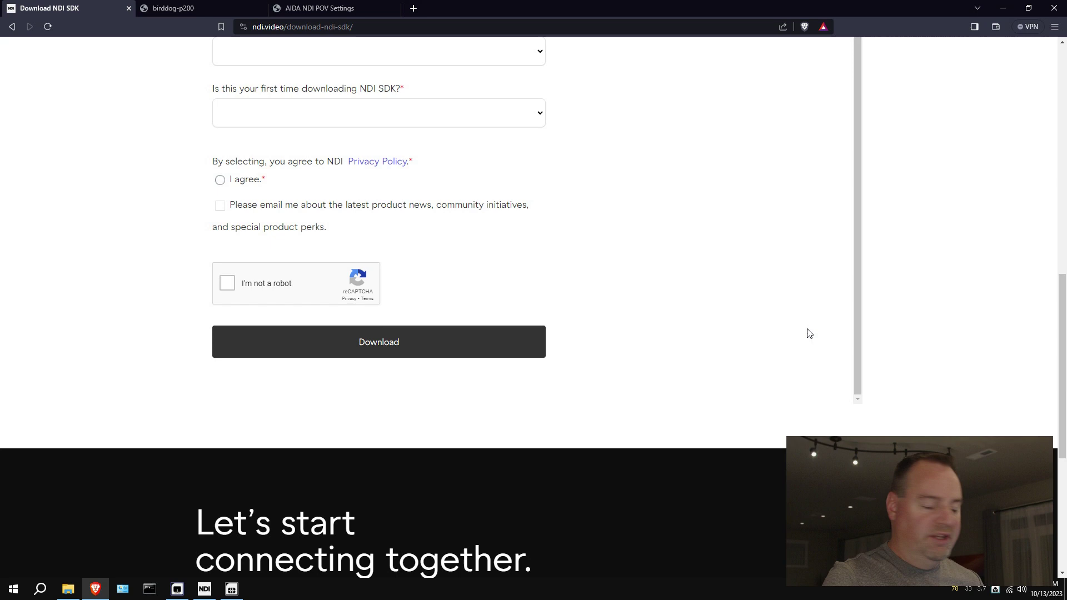
pyautogui.scroll(3, 808, 333)
pyautogui.scroll(10, 904, 293)
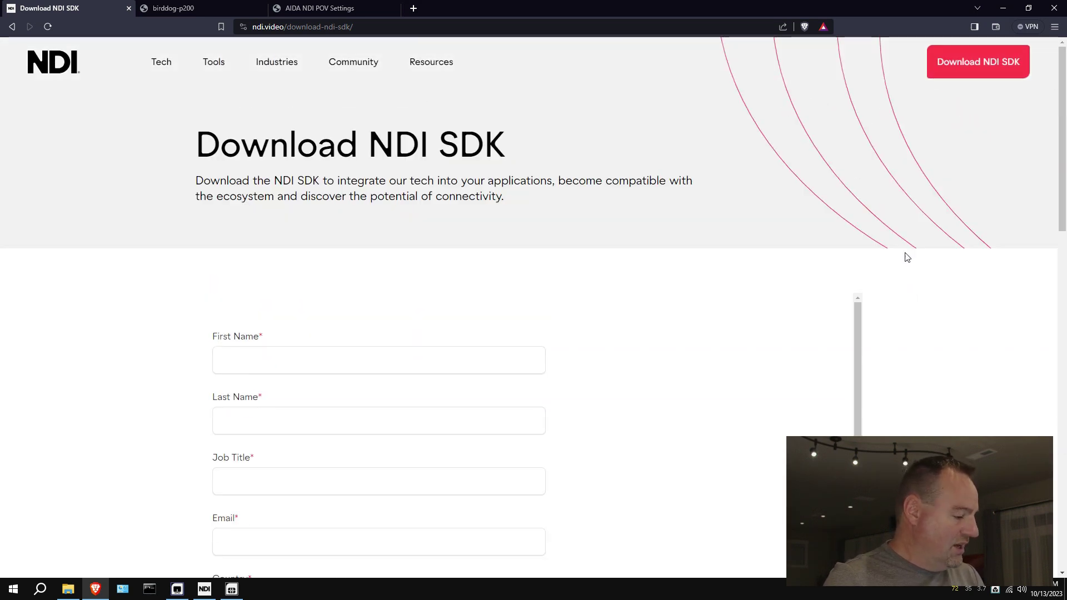
# Minimize Brave and bring up the File Explorer window, checking its full folder path.
pyautogui.click(1000, 9)
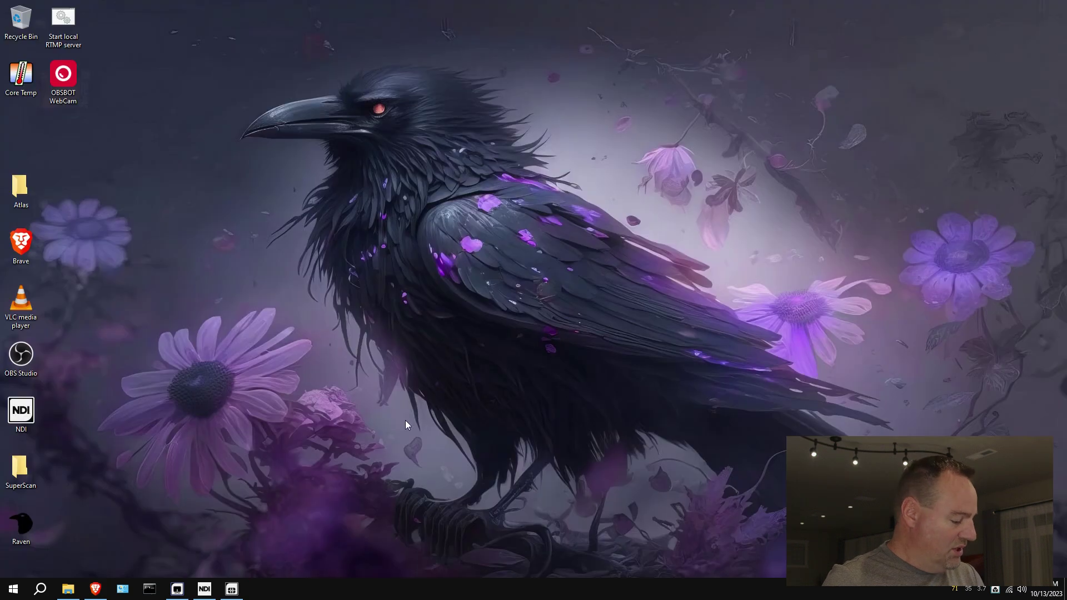
pyautogui.click(68, 589)
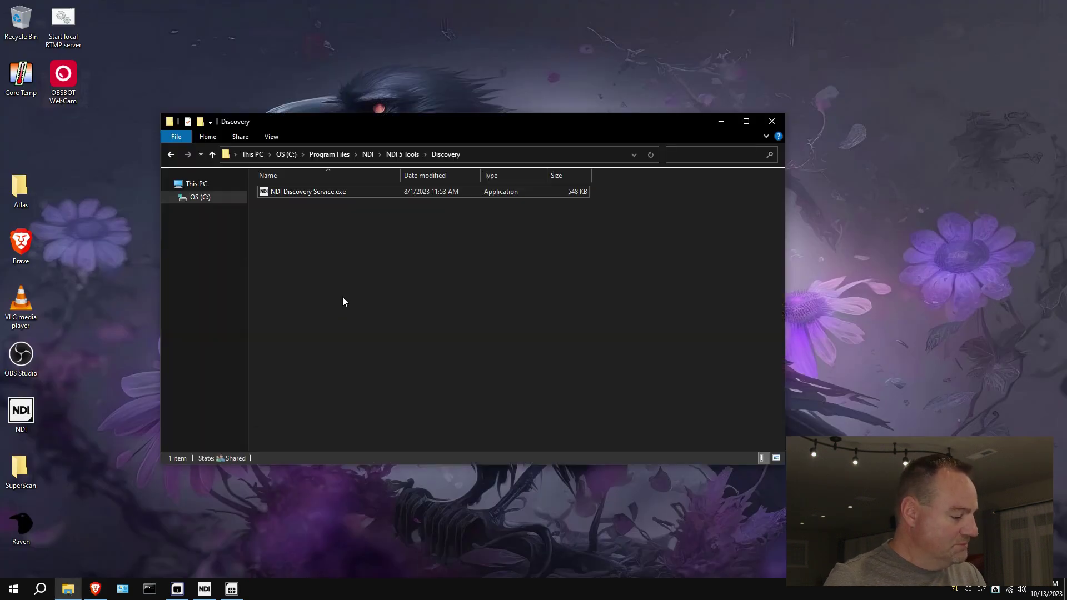
pyautogui.click(507, 156)
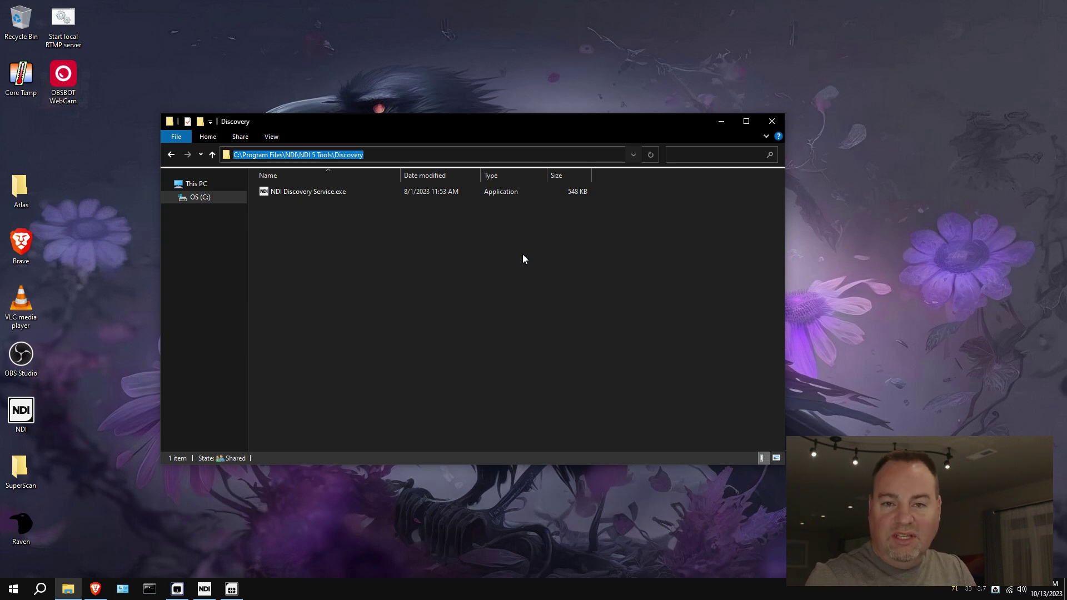
pyautogui.press('Escape')
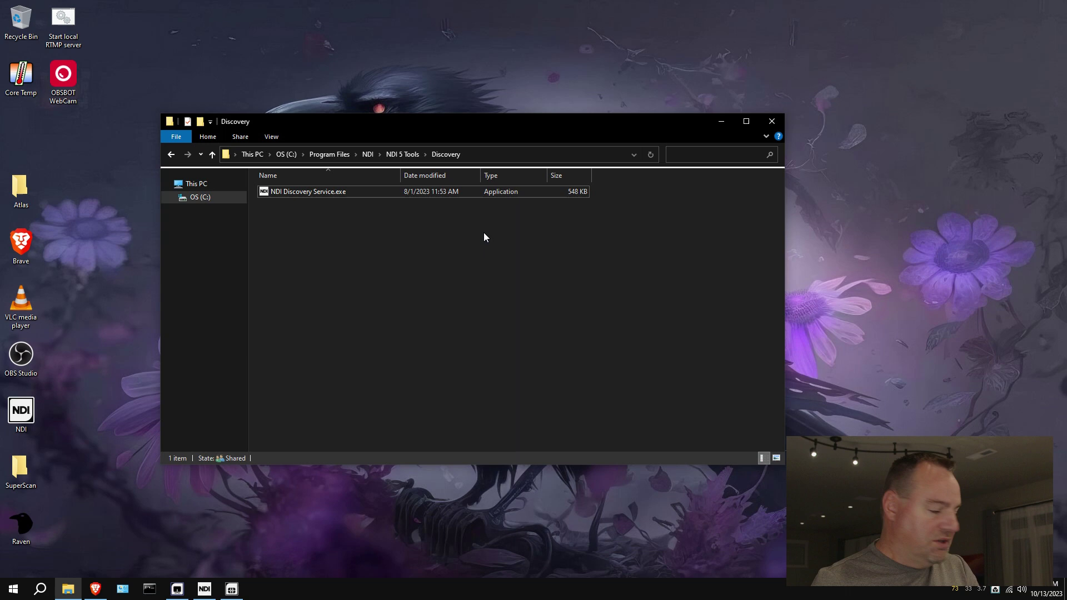
pyautogui.click(503, 160)
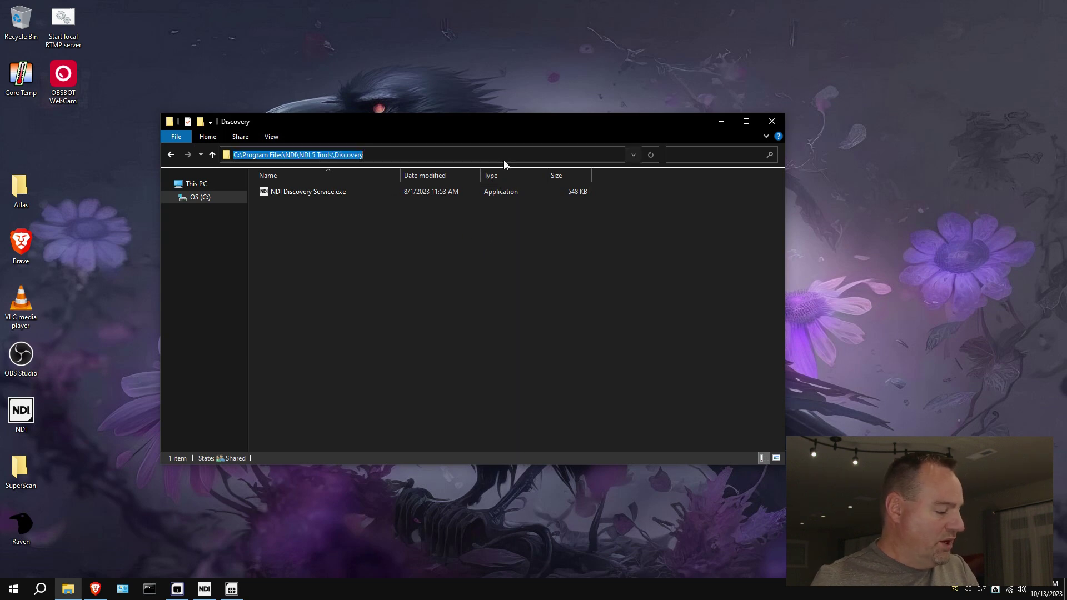
# Browse This PC > OS (C:) > Program Files > NDI > NDI 5 Tools > Discovery and select NDI Discovery Service.exe.
pyautogui.click(200, 185)
pyautogui.doubleClick(280, 204)
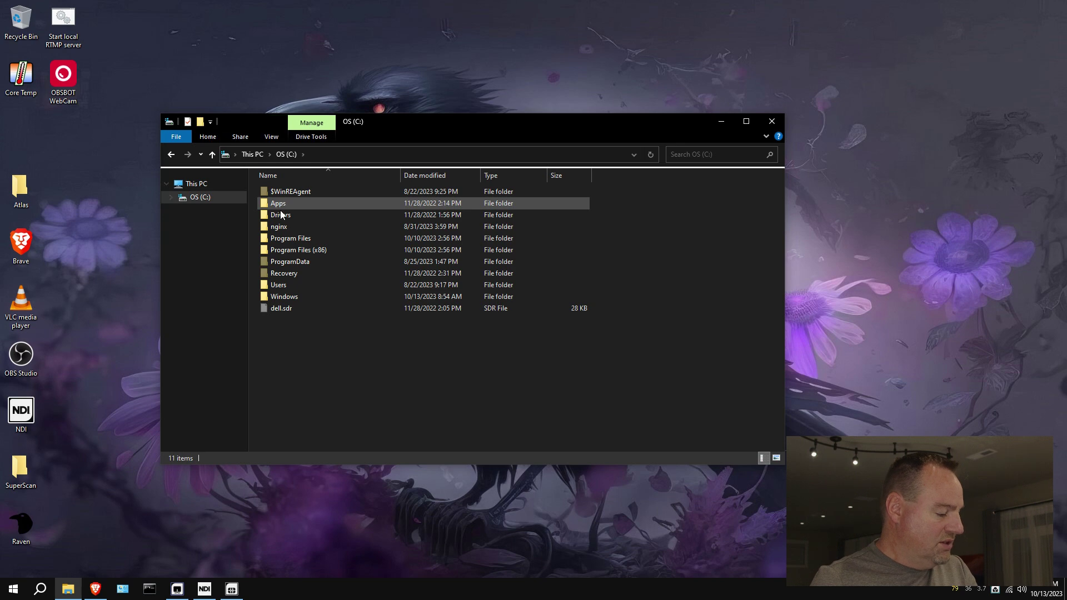
pyautogui.doubleClick(282, 240)
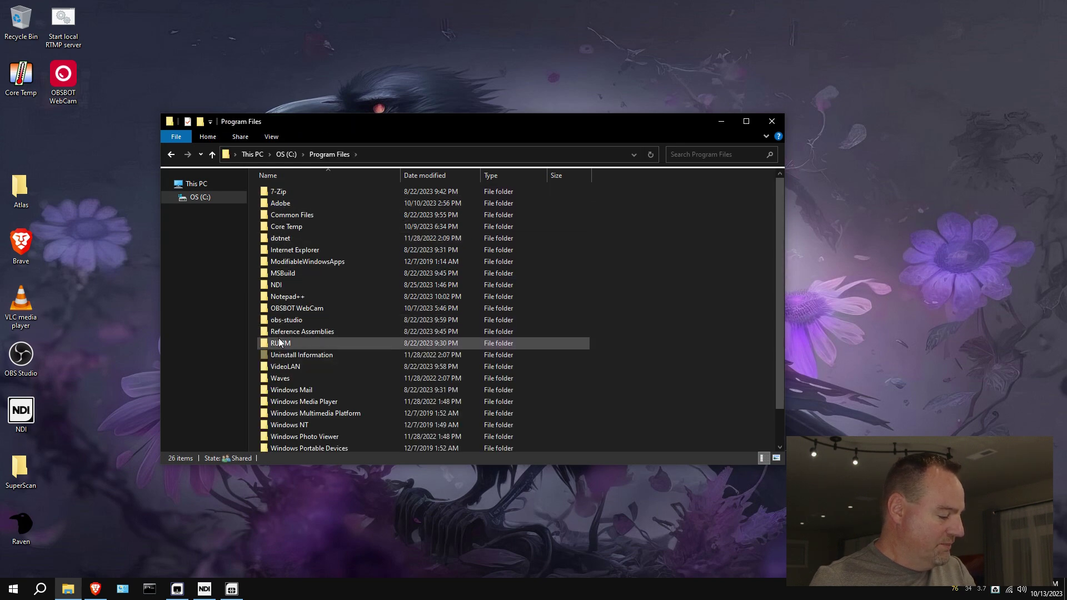
pyautogui.doubleClick(285, 286)
pyautogui.doubleClick(283, 195)
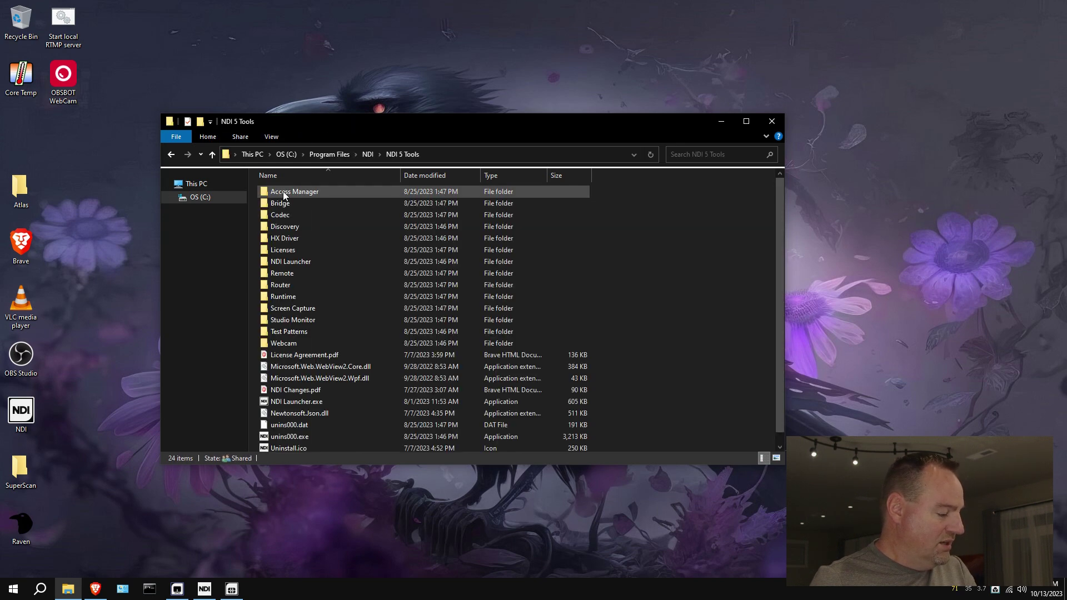
pyautogui.doubleClick(287, 227)
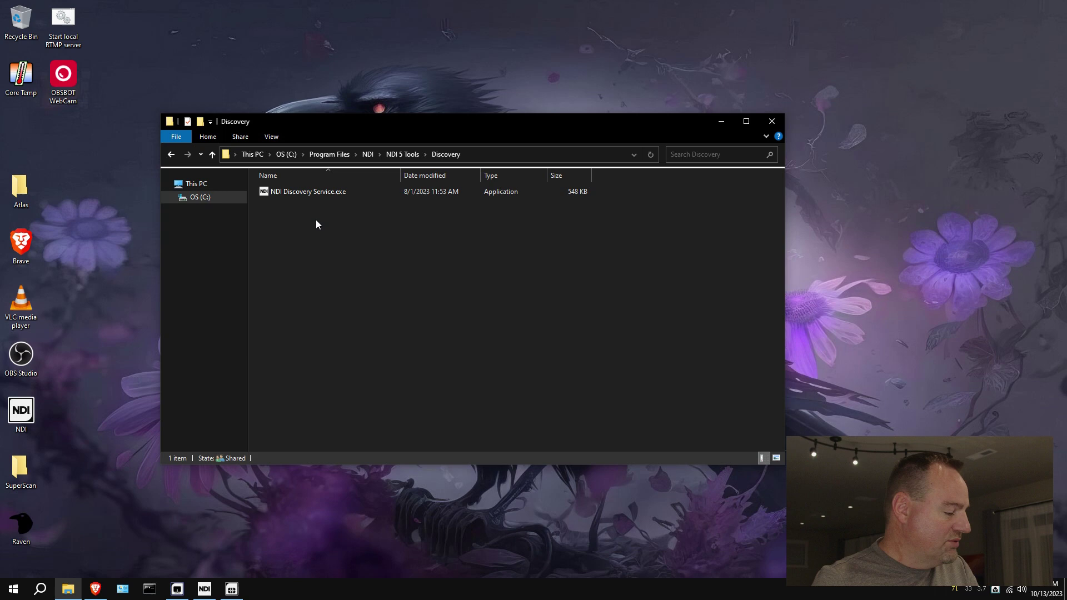
pyautogui.click(294, 193)
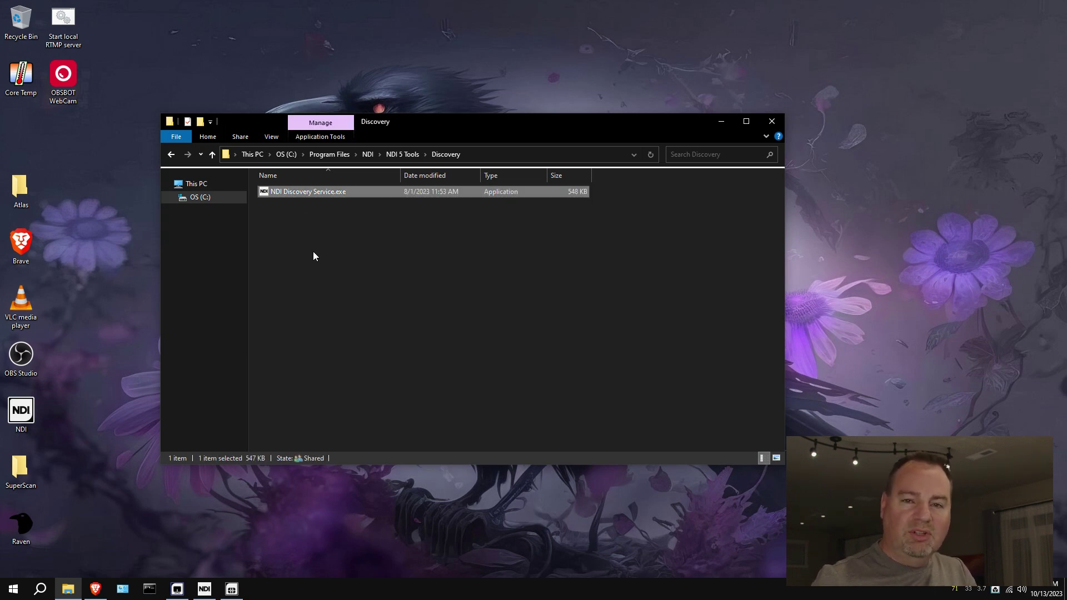
# Bring the Discovery Service console forward and close the Discovery folder window.
pyautogui.click(205, 589)
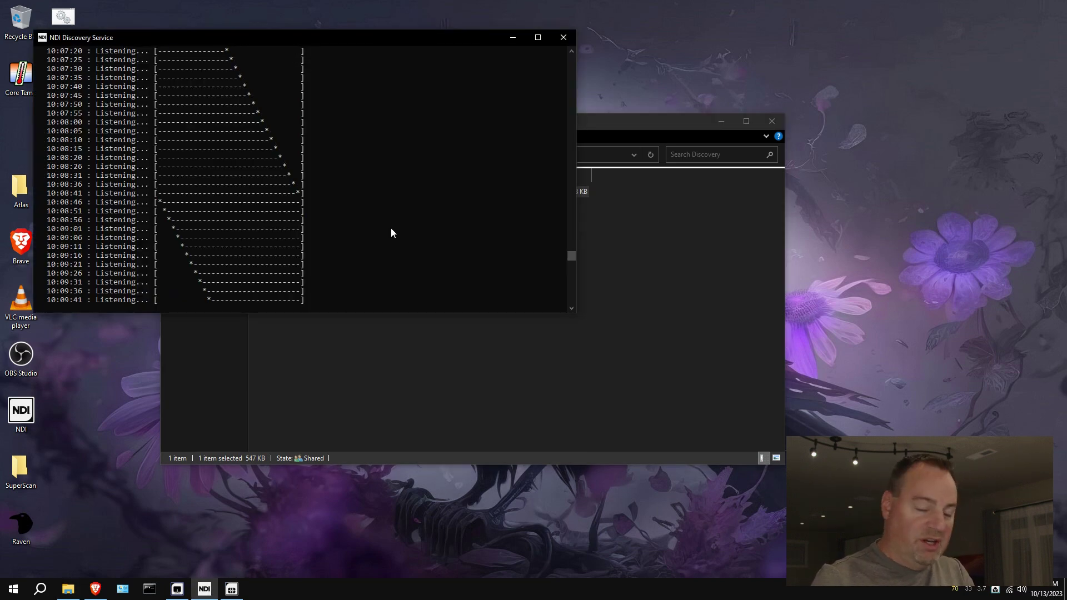
pyautogui.rightClick(204, 589)
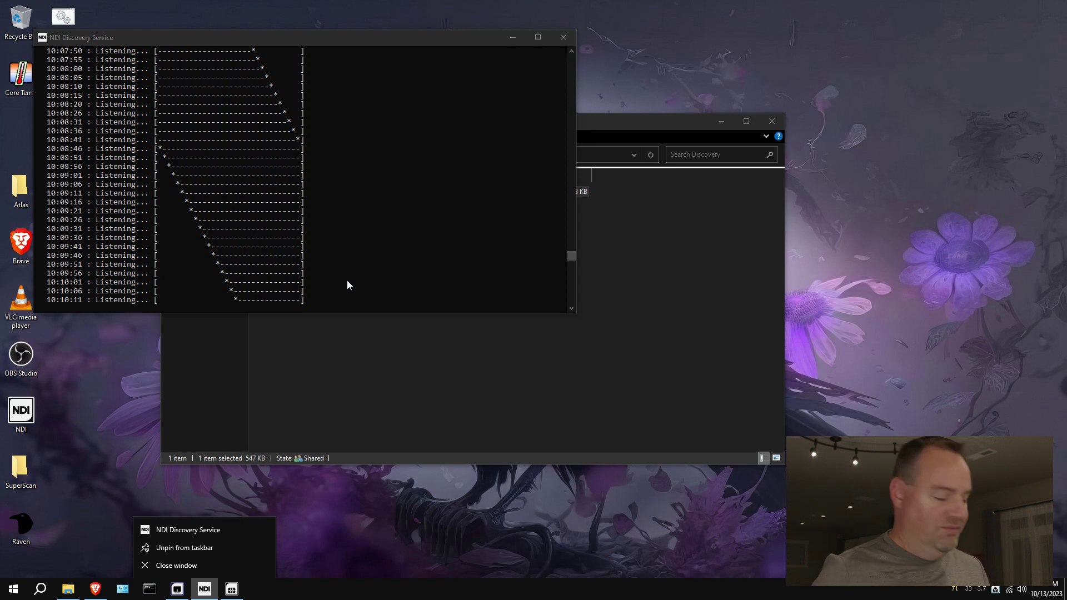
pyautogui.click(618, 126)
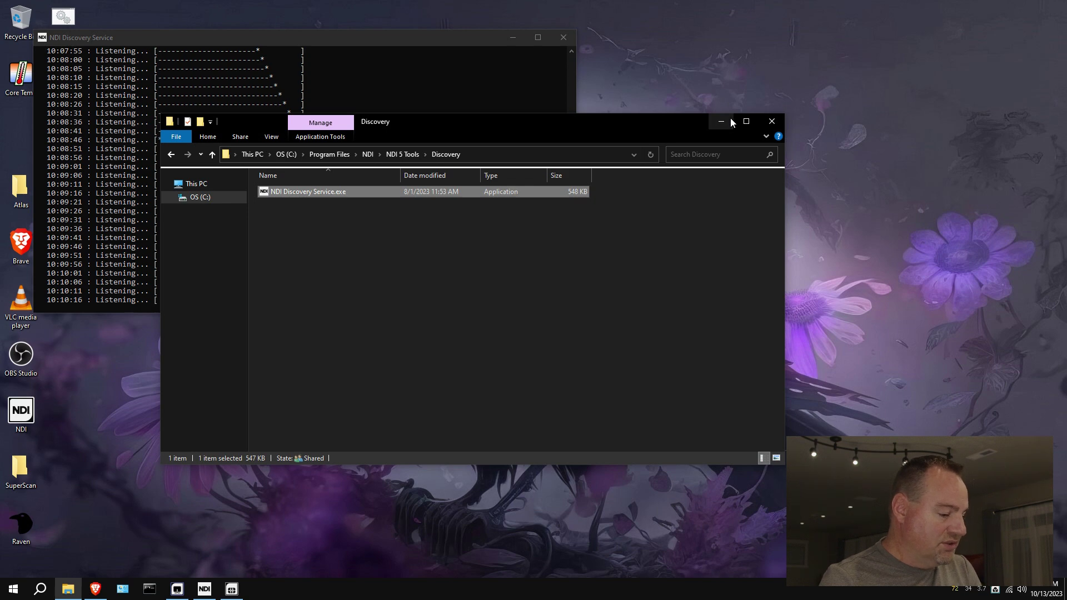
pyautogui.click(771, 121)
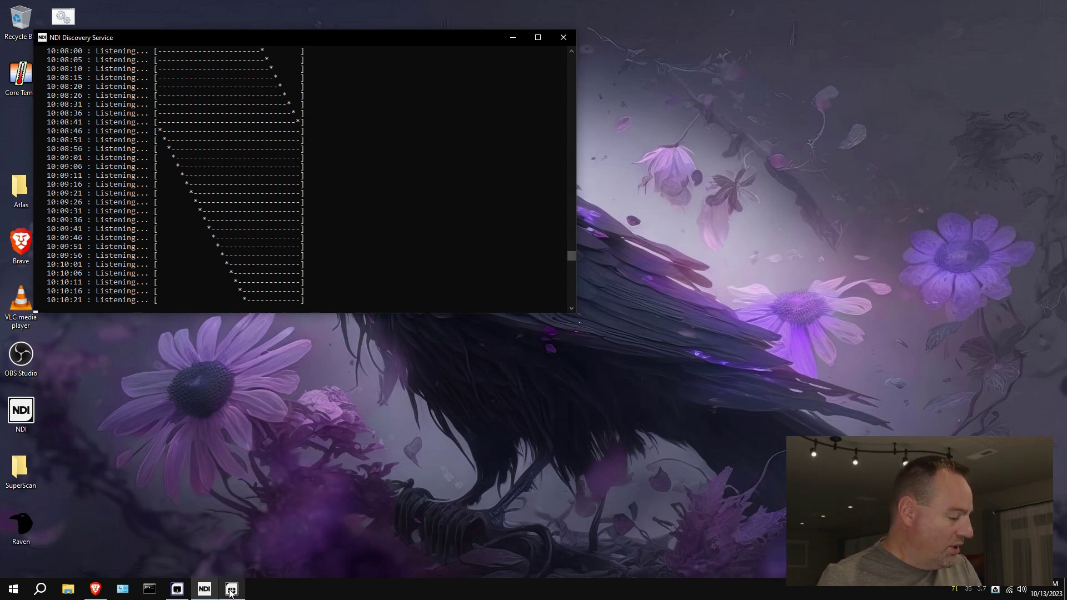
# Place Access Manager beside the console and review Groups, then Advanced Discovery Servers at 192.168.137.1.
pyautogui.moveTo(232, 592)
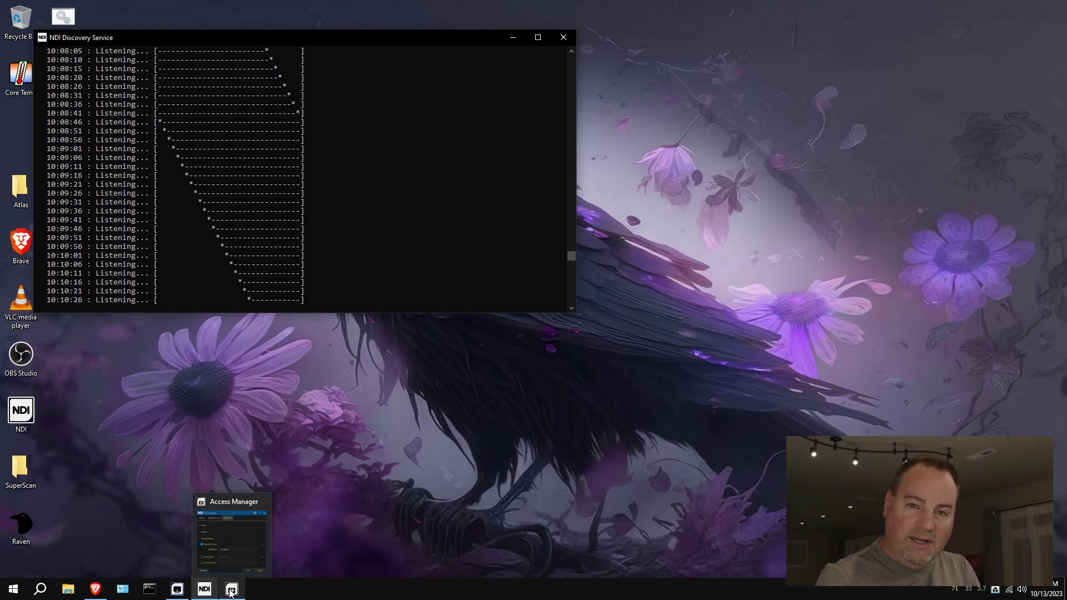
pyautogui.click(231, 590)
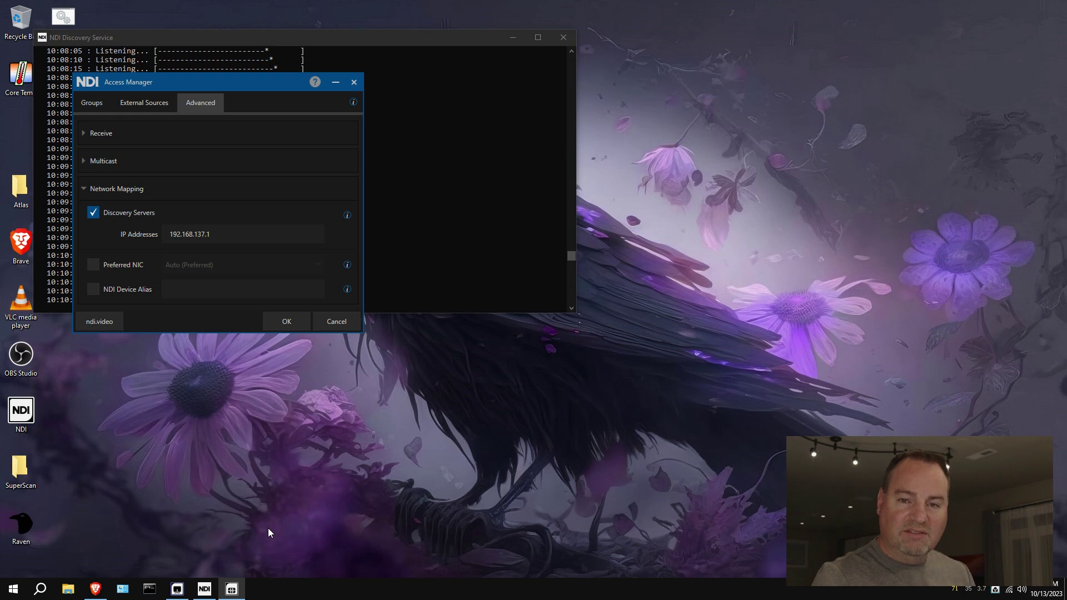
pyautogui.moveTo(229, 88); pyautogui.dragTo(778, 173)
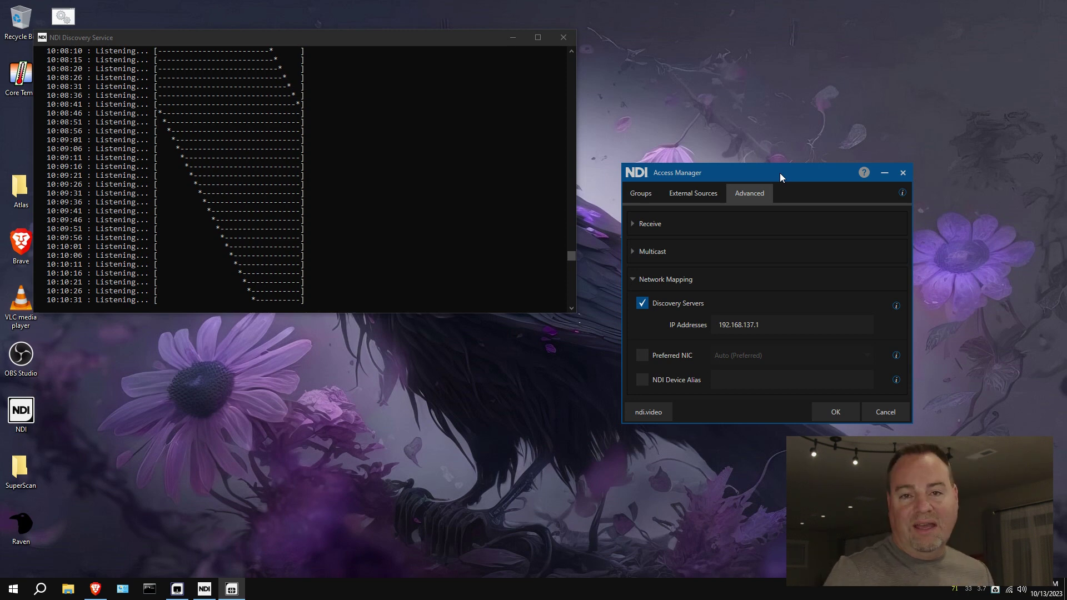
pyautogui.click(646, 192)
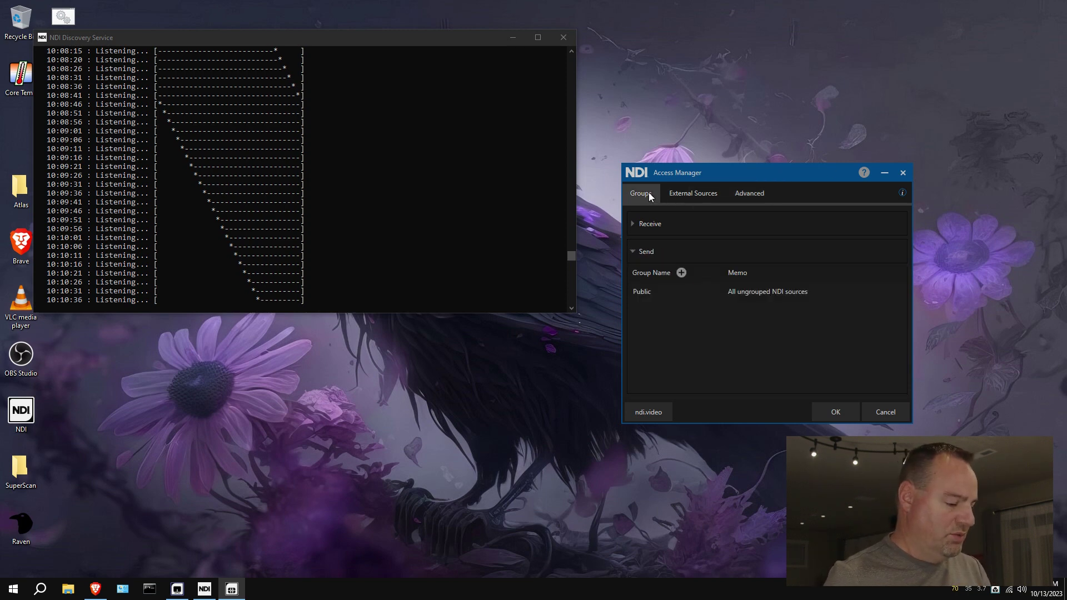
pyautogui.click(756, 193)
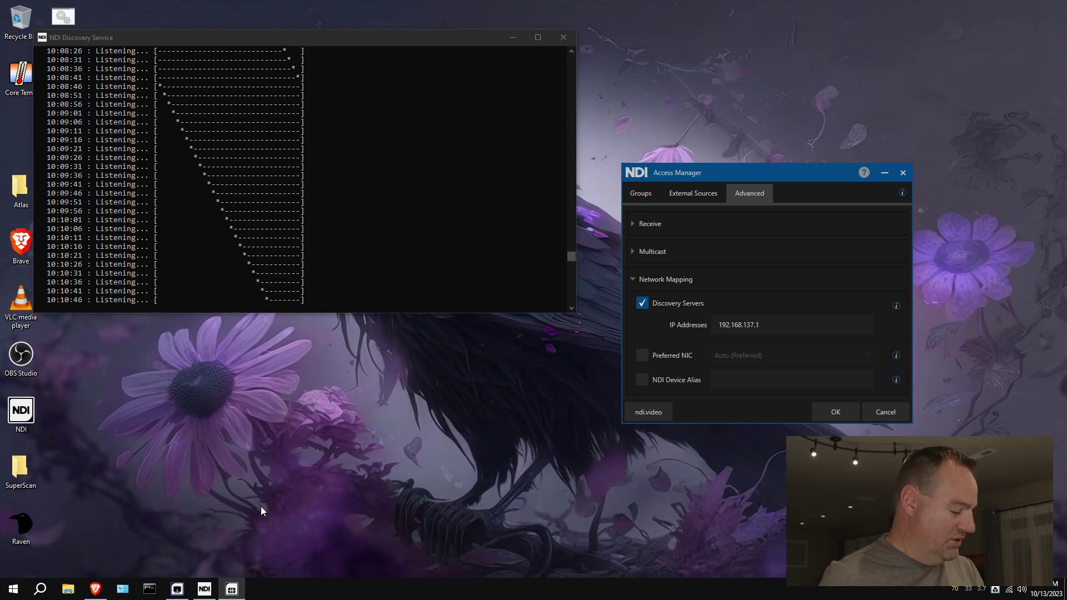
# Run ipconfig in the administrator Command Prompt to show the Ethernet IPv4 address 192.168.137.1.
pyautogui.click(149, 589)
pyautogui.write('ipconfig')
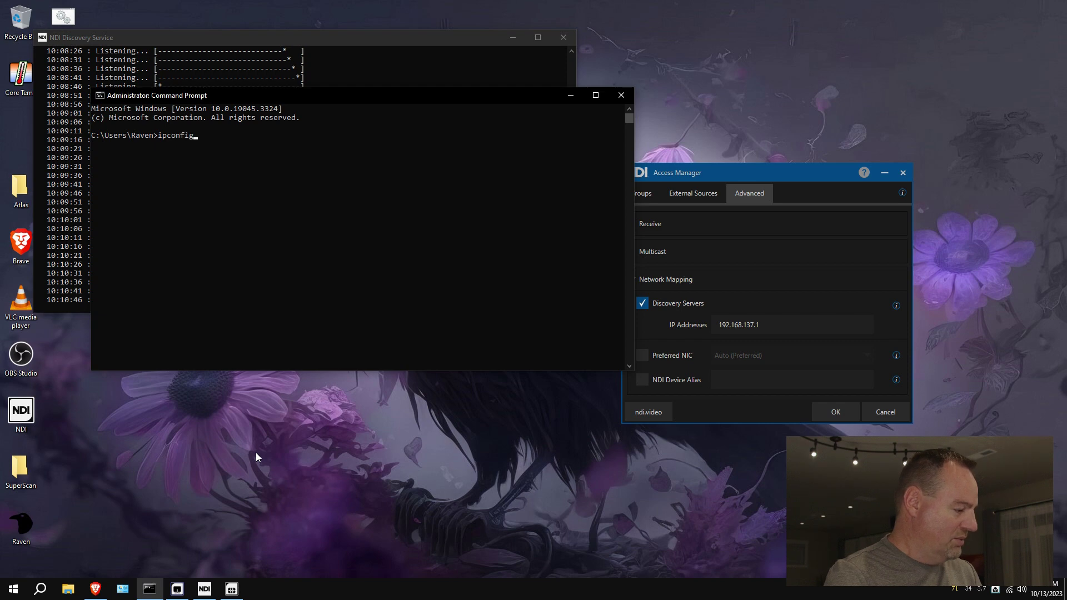
pyautogui.press('Return')
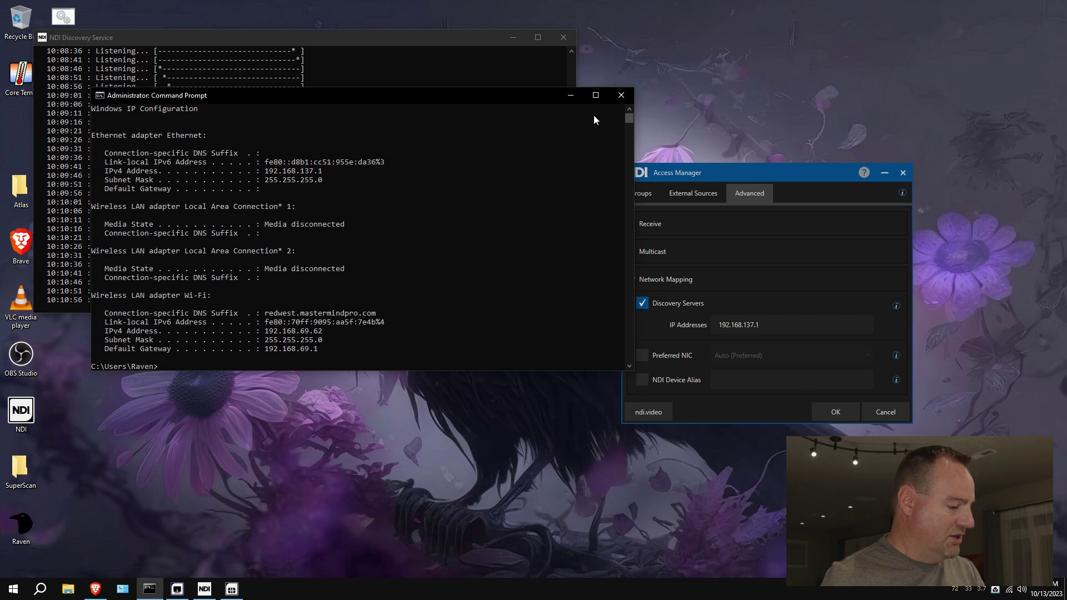
# Close the Command Prompt and accept Access Manager's Discovery Server 192.168.137.1 with OK.
pyautogui.click(624, 90)
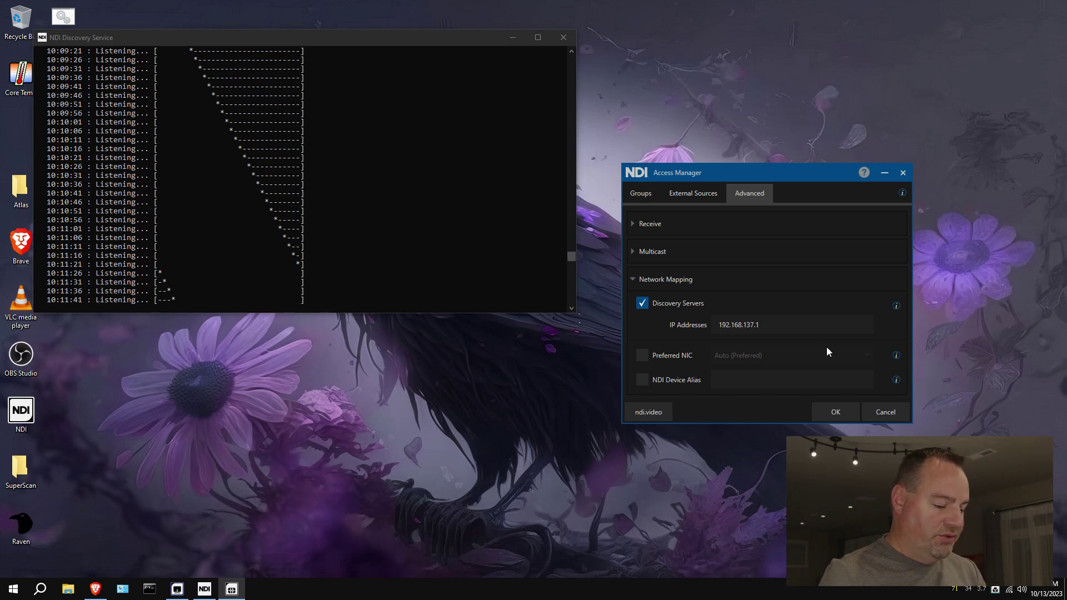
pyautogui.click(829, 412)
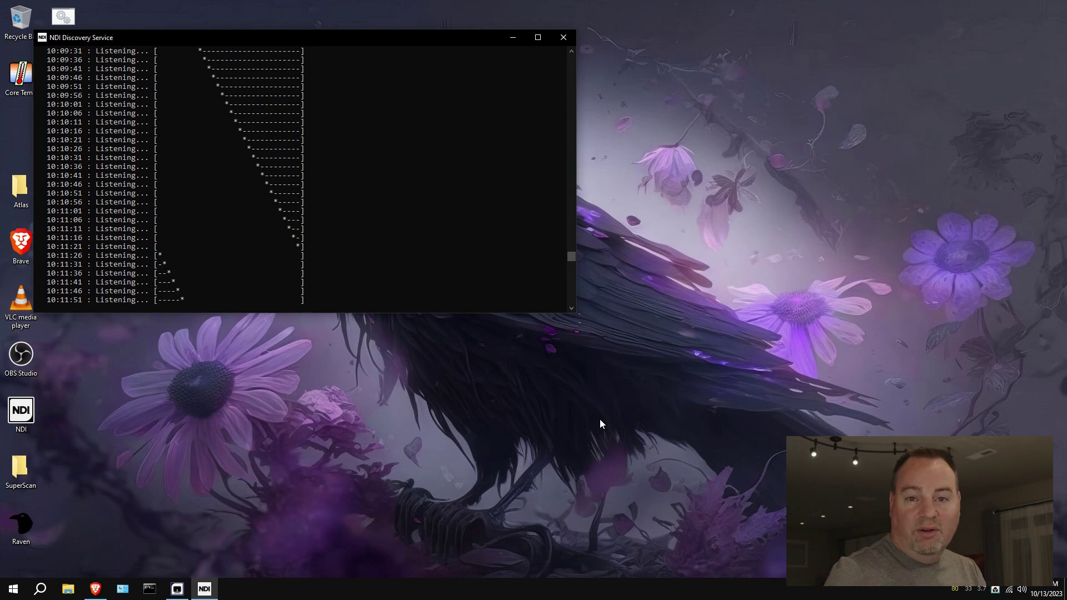
# Bring Brave forward on the birddog-p200 tab showing its NDI discovery server settings.
pyautogui.click(94, 592)
pyautogui.click(94, 593)
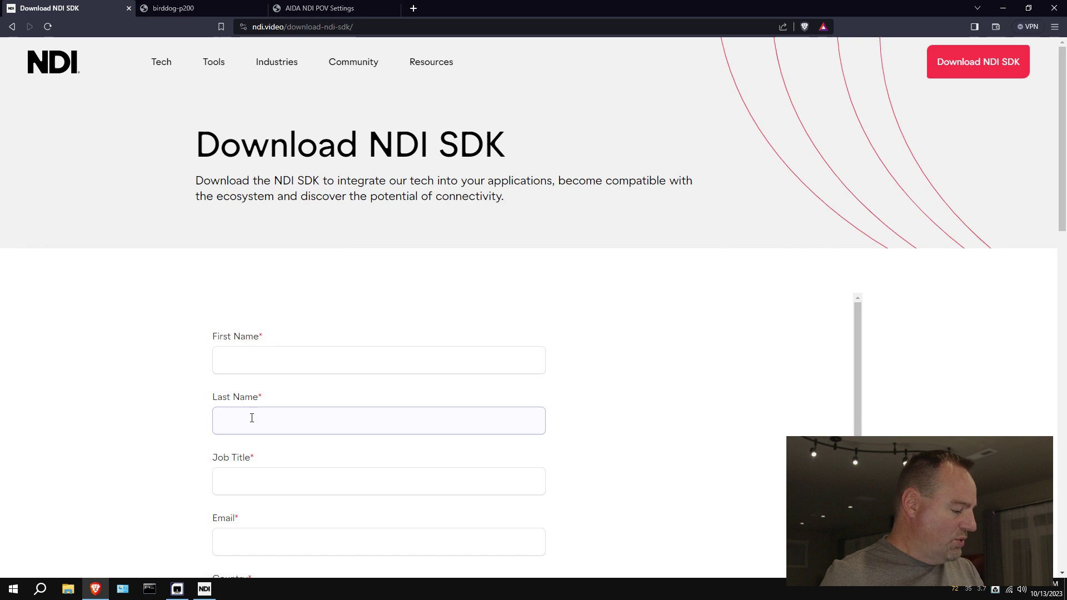
pyautogui.click(191, 10)
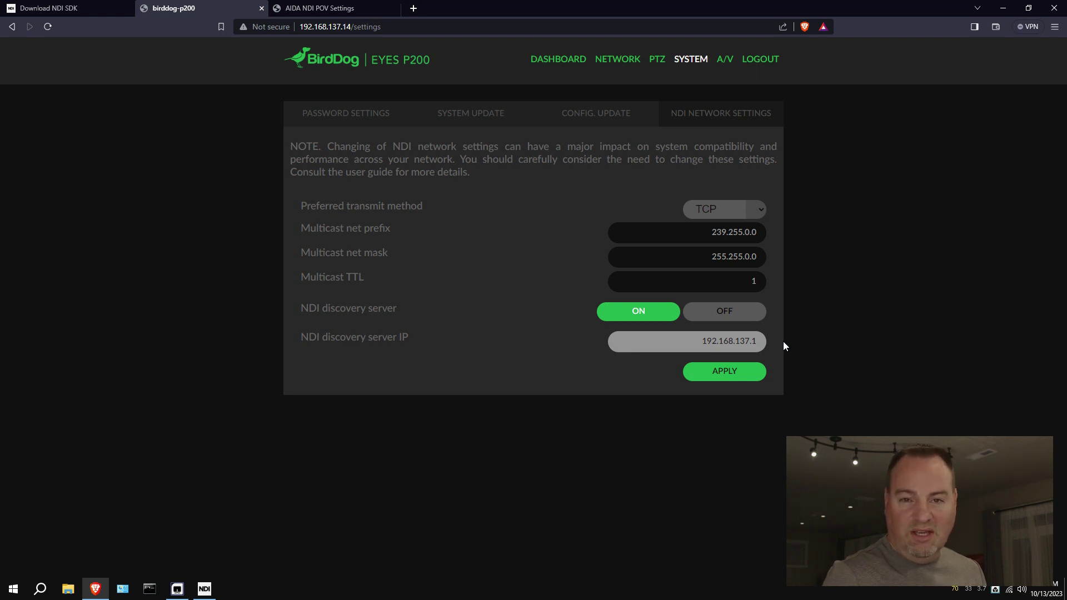
# Apply the BirdDog settings, check AIDA's NDI discovery server 192.168.137.1, and minimize Brave.
pyautogui.click(745, 377)
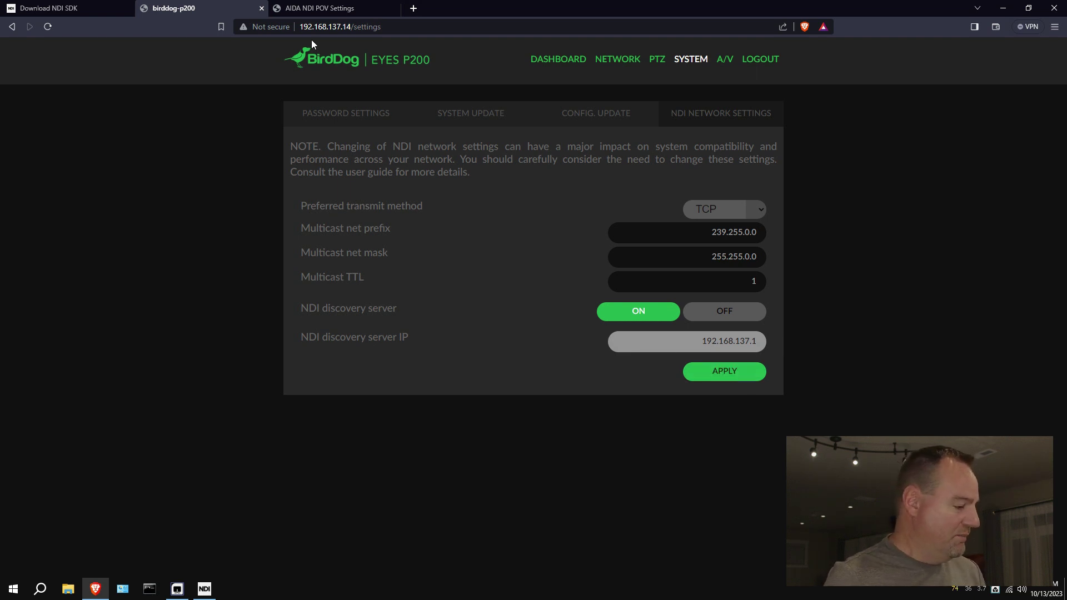
pyautogui.click(304, 11)
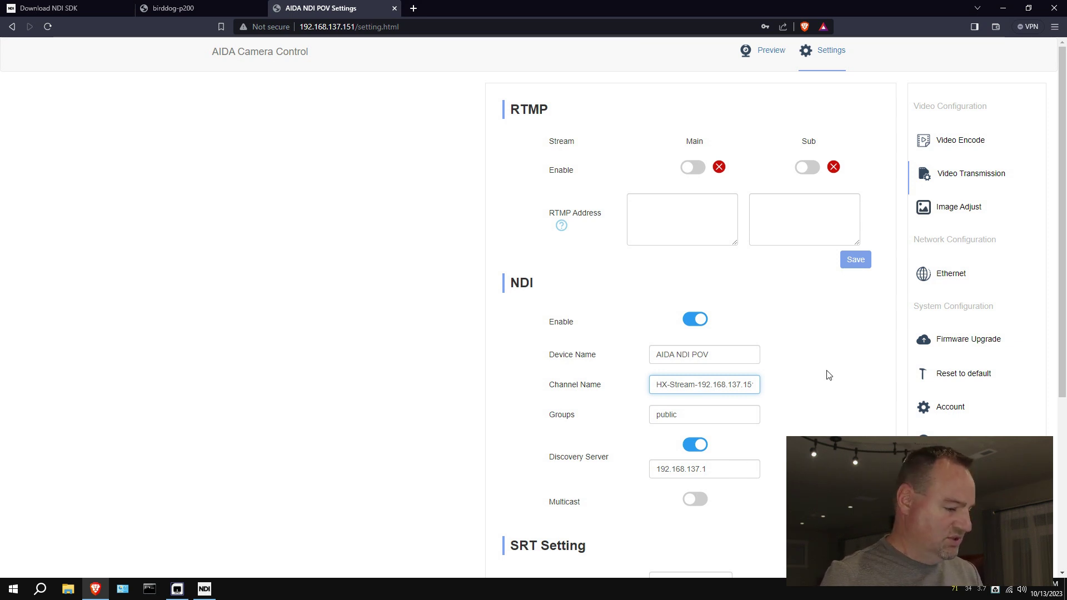
pyautogui.click(1003, 8)
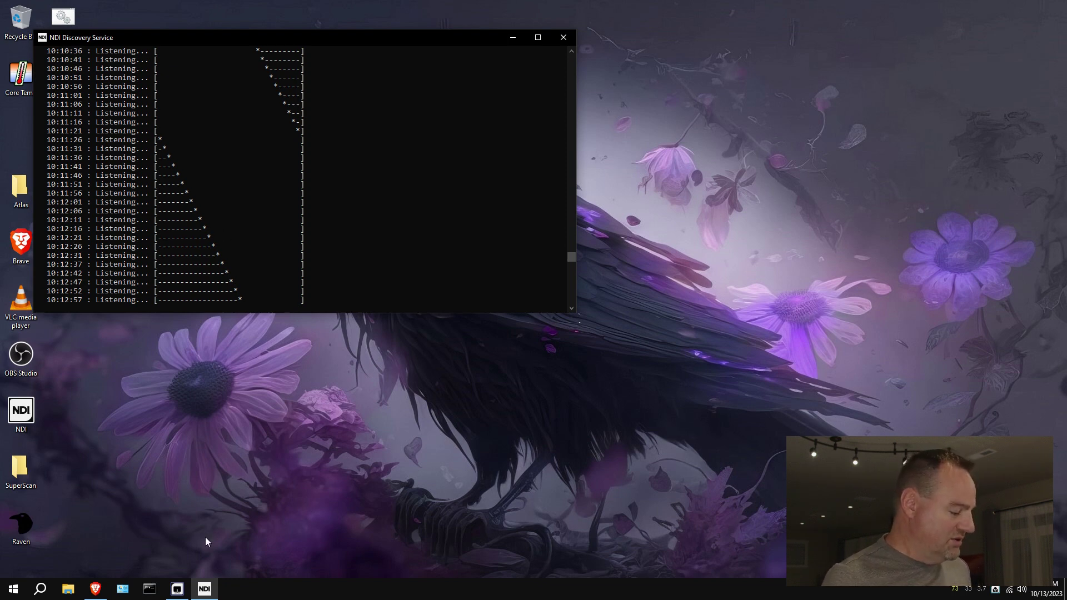
# Open NDI Studio Monitor beside the console and display the iPhone source.
pyautogui.click(178, 588)
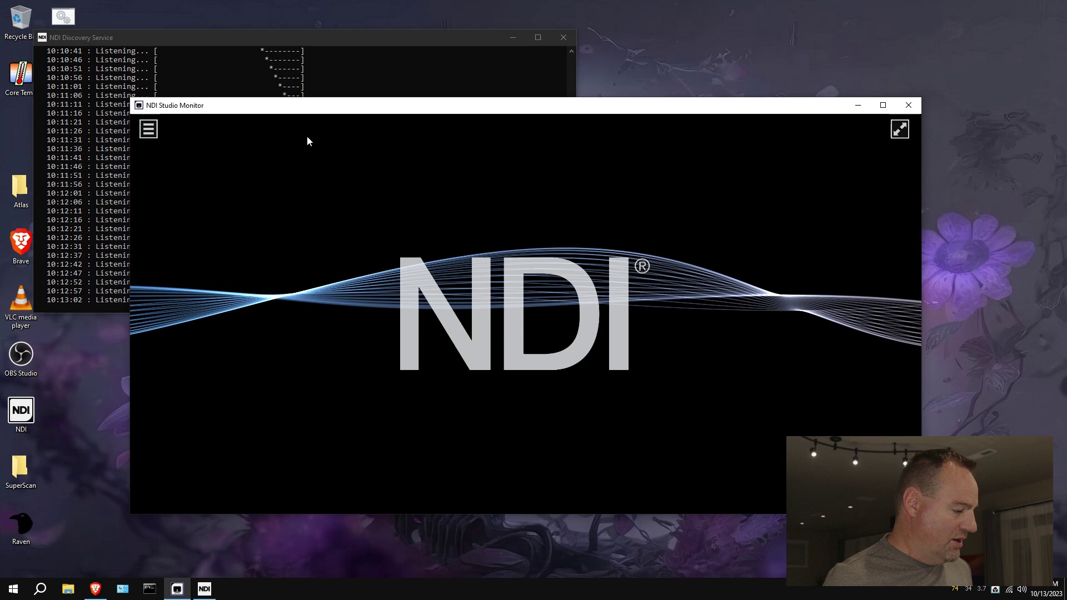
pyautogui.moveTo(316, 105); pyautogui.dragTo(516, 103)
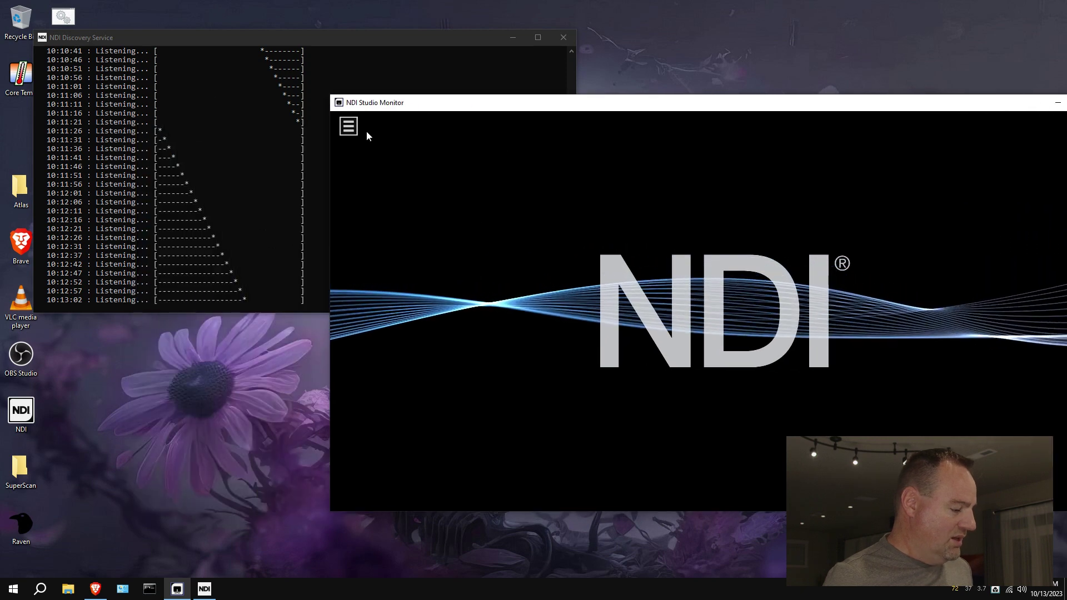
pyautogui.moveTo(415, 110); pyautogui.dragTo(361, 106)
pyautogui.click(295, 122)
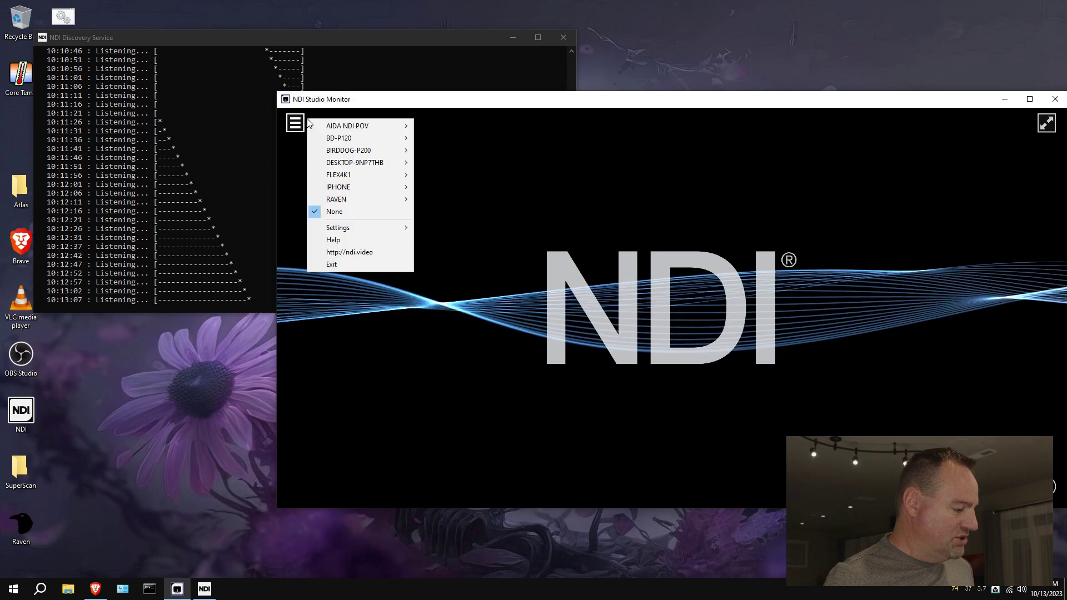
pyautogui.moveTo(371, 189)
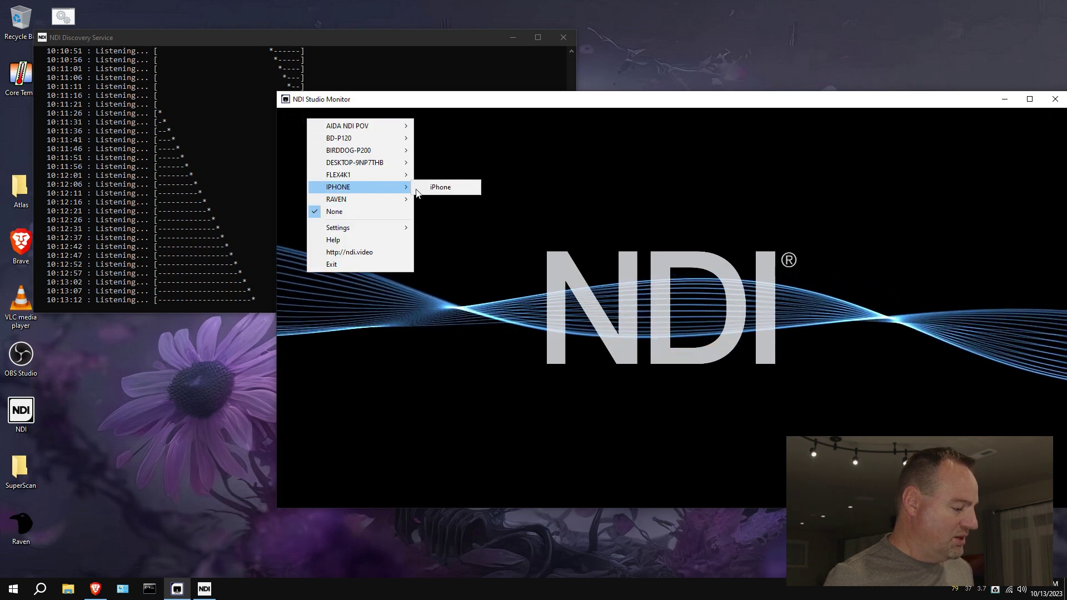
pyautogui.click(431, 188)
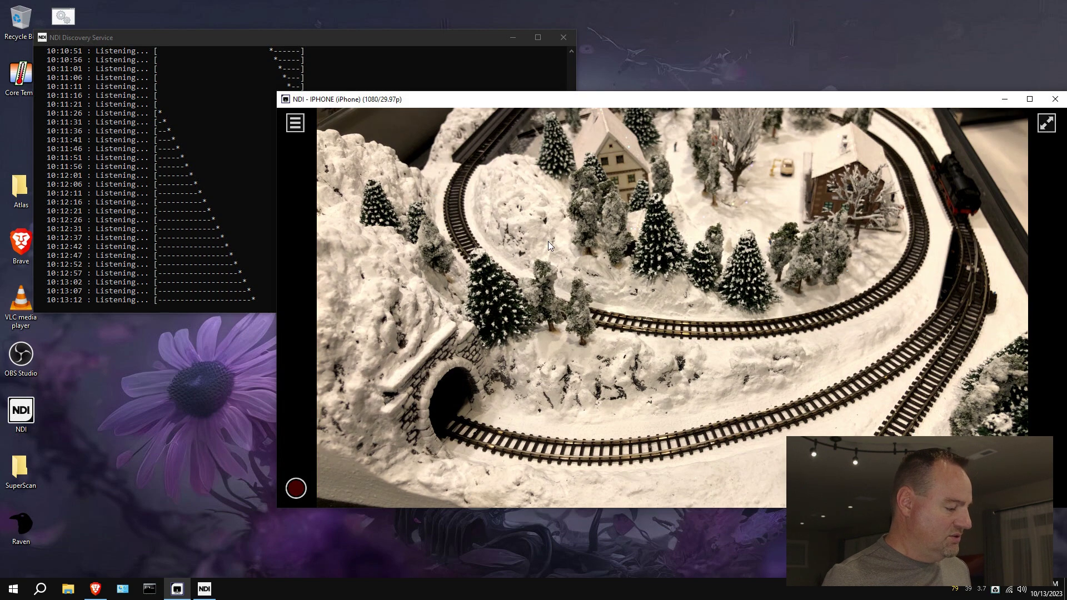
pyautogui.moveTo(600, 102); pyautogui.dragTo(572, 105)
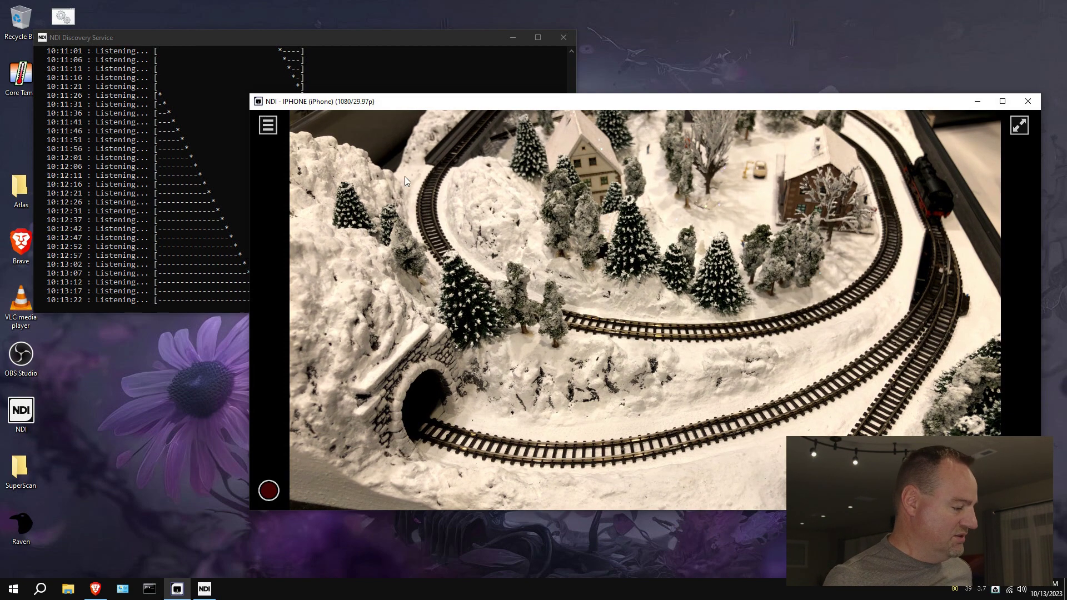
# Switch the monitor source to AIDA NDI POV, then BIRDDOG-P200 p200, then None.
pyautogui.click(265, 122)
pyautogui.moveTo(333, 125)
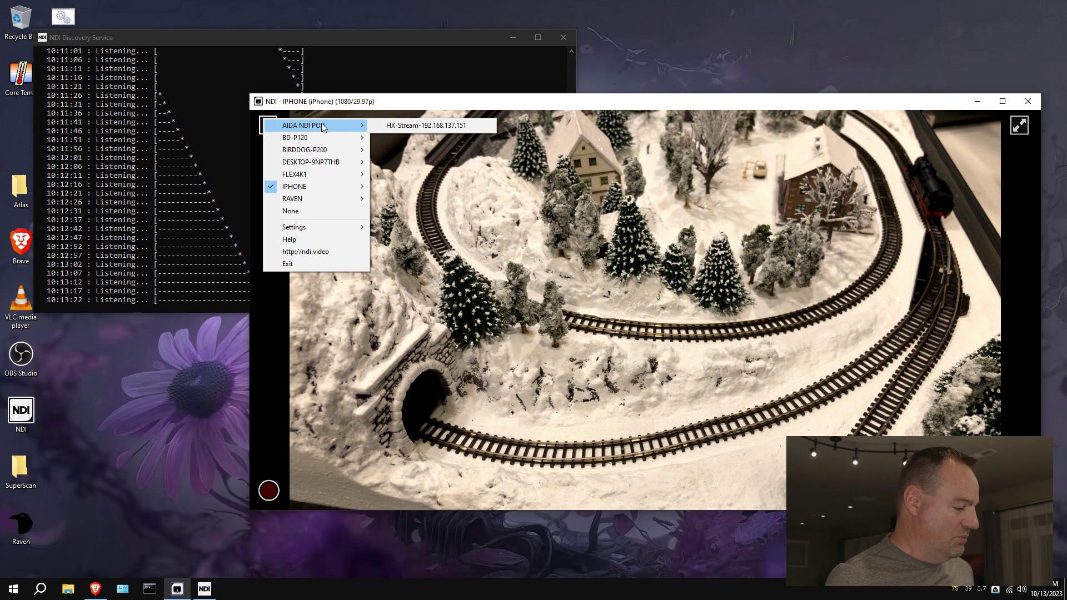
pyautogui.click(390, 126)
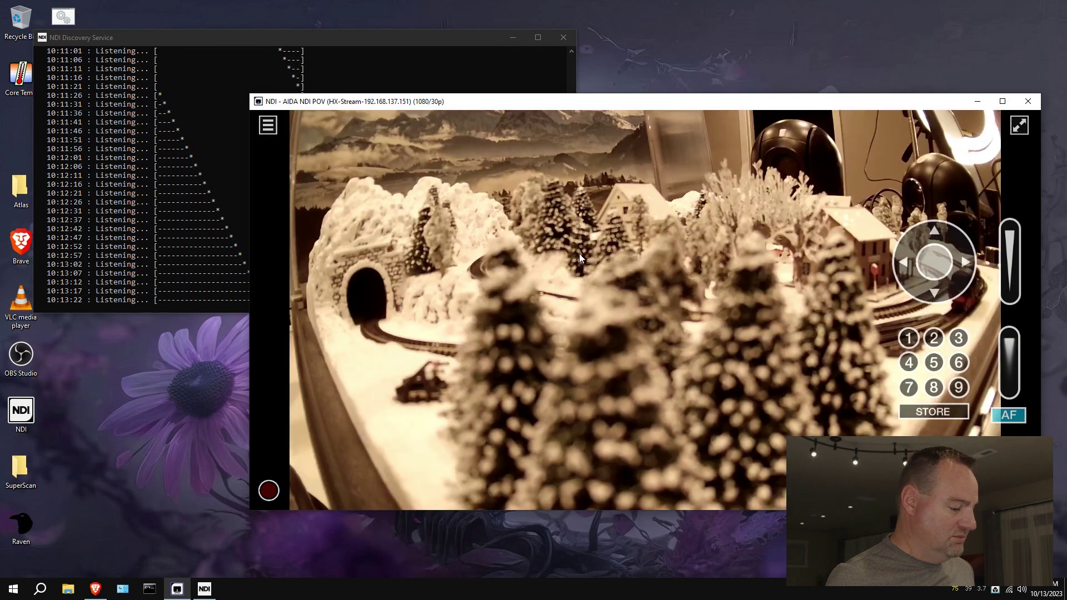
pyautogui.click(268, 125)
pyautogui.moveTo(314, 186)
pyautogui.moveTo(330, 164)
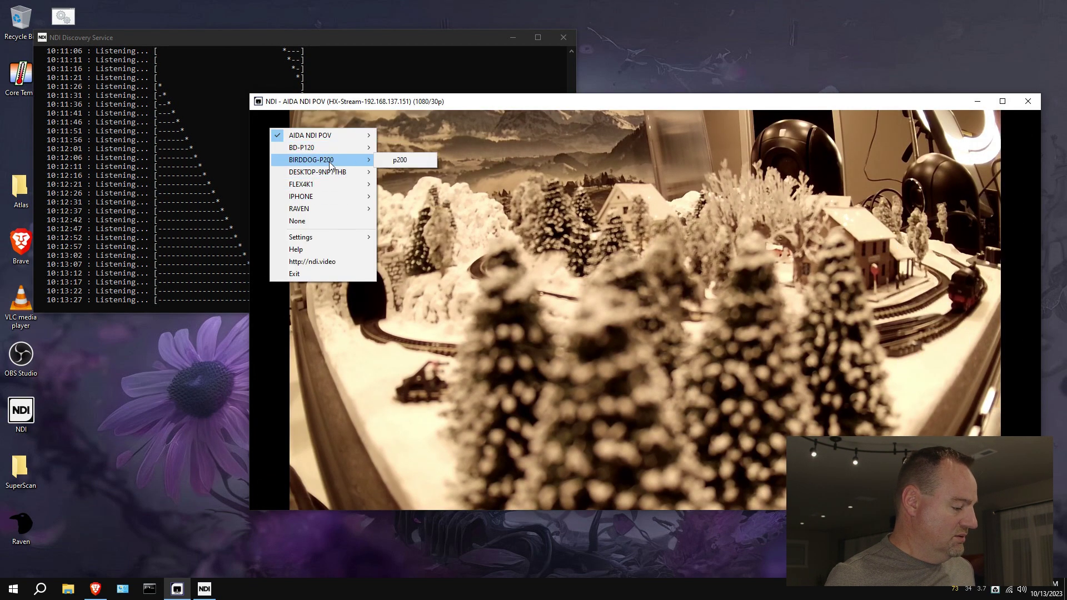
pyautogui.click(395, 161)
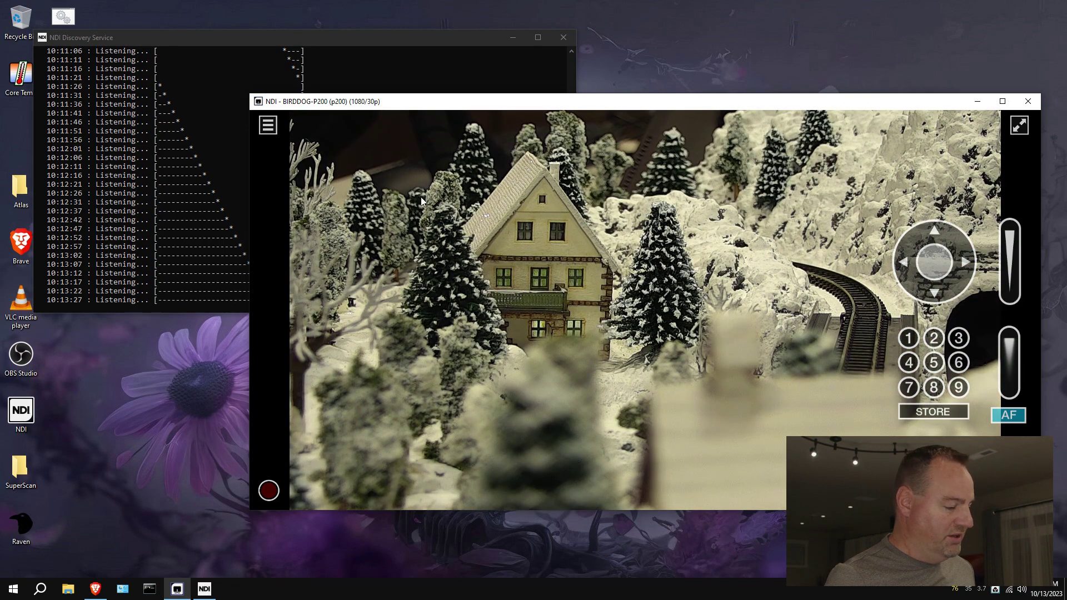
pyautogui.click(268, 125)
pyautogui.moveTo(281, 198)
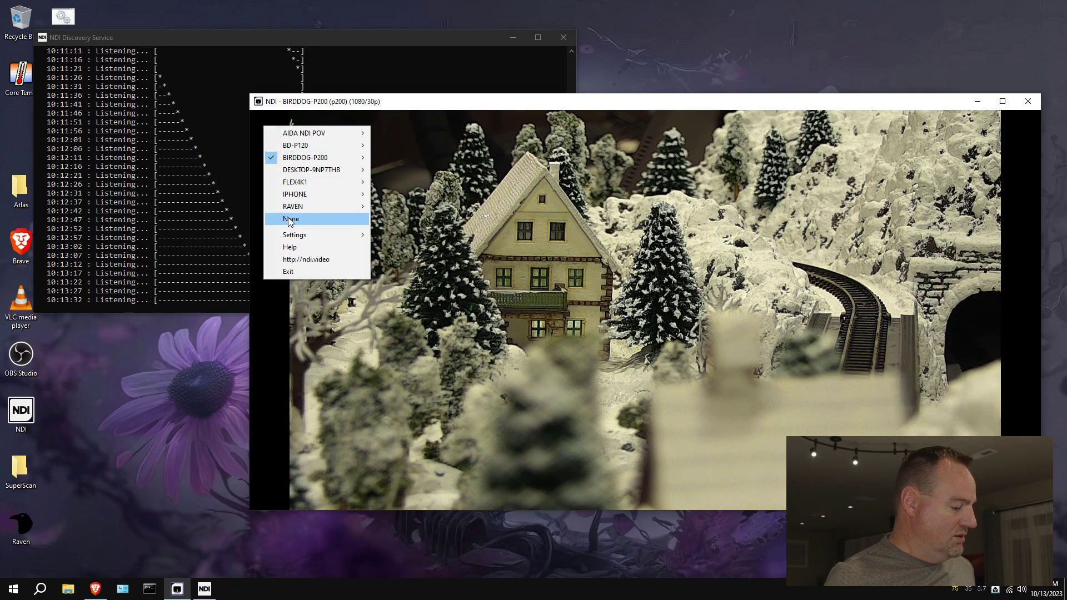
pyautogui.click(290, 218)
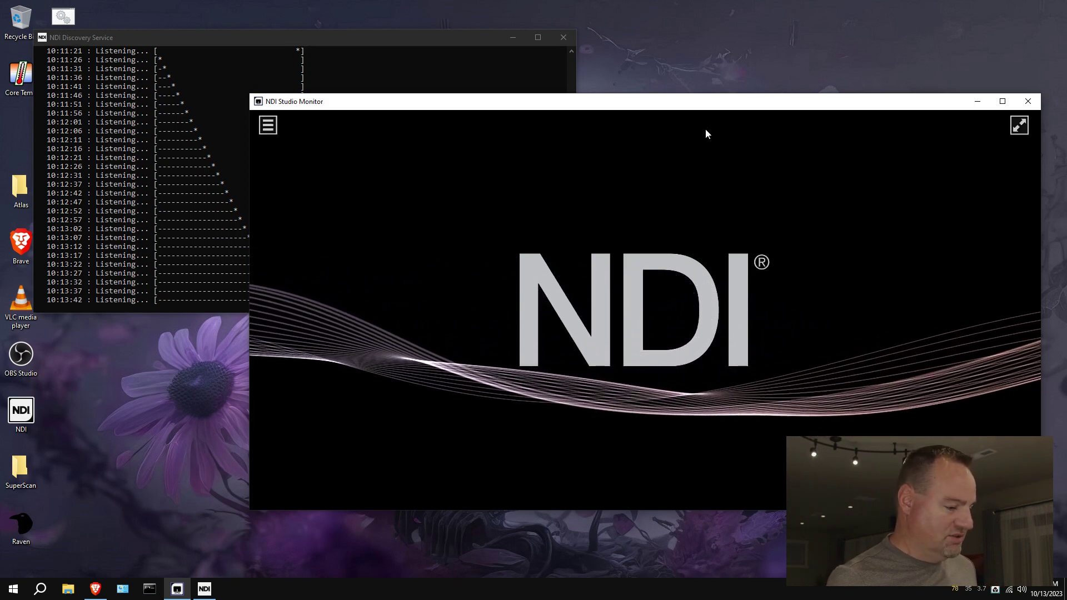
# Close Studio Monitor, launch Raven from the desktop, and check the console reports 4 listeners.
pyautogui.click(1026, 101)
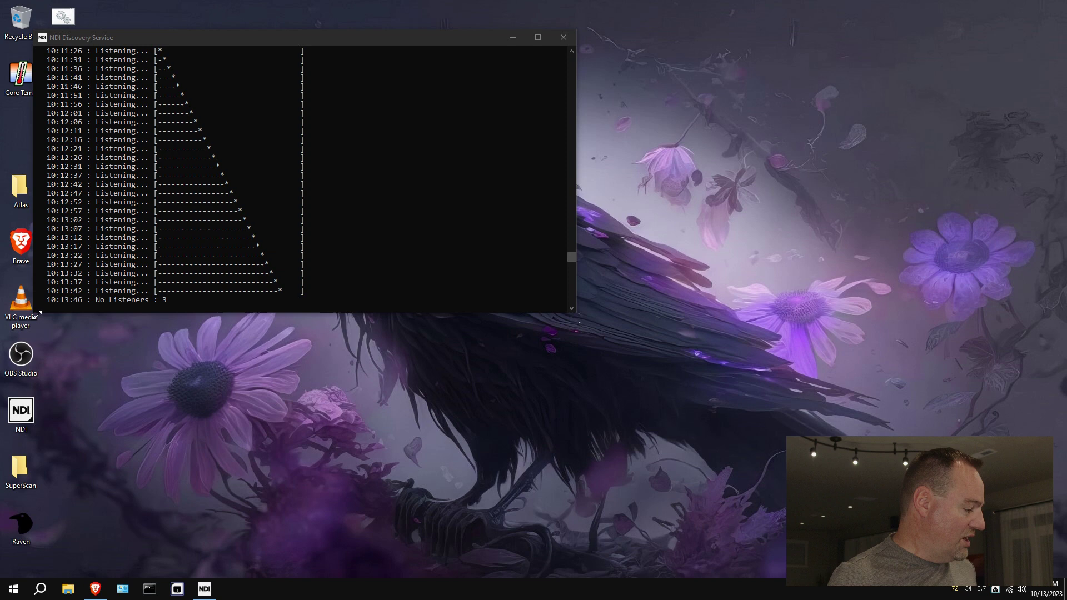
pyautogui.doubleClick(24, 525)
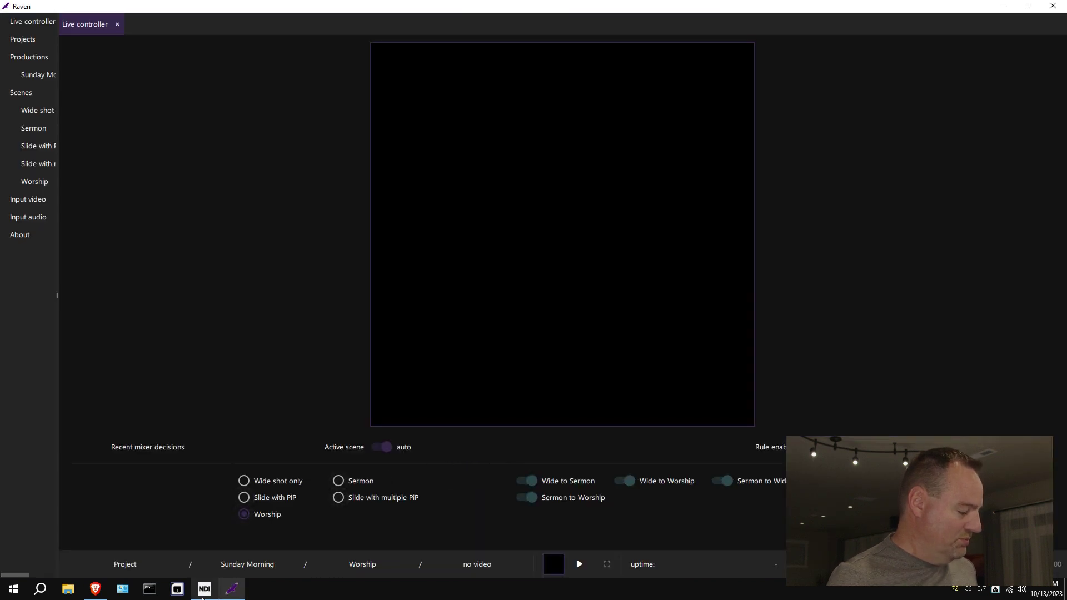
pyautogui.click(203, 594)
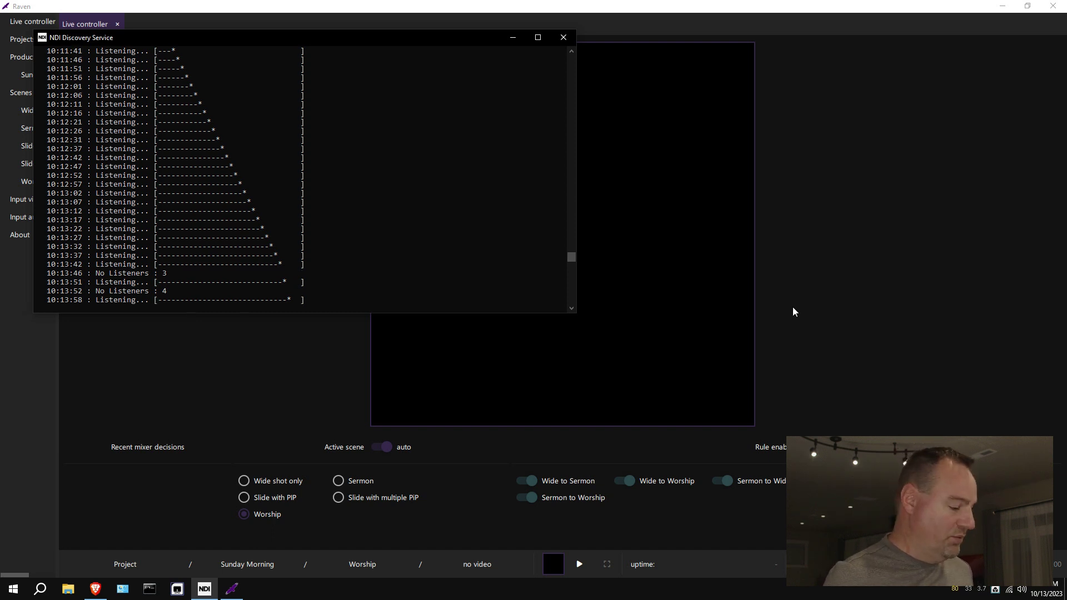
# Start Raven's live output, confirm 'Added Source : RAVEN (Raven)' in the discovery console, and reopen NDI Studio Monitor.
pyautogui.click(579, 564)
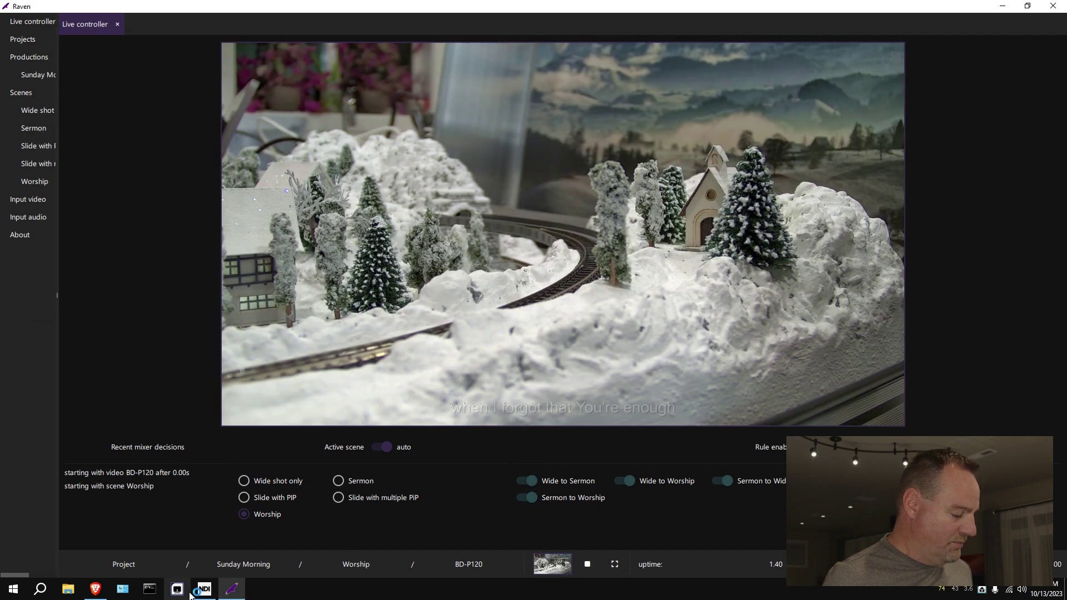
pyautogui.click(203, 588)
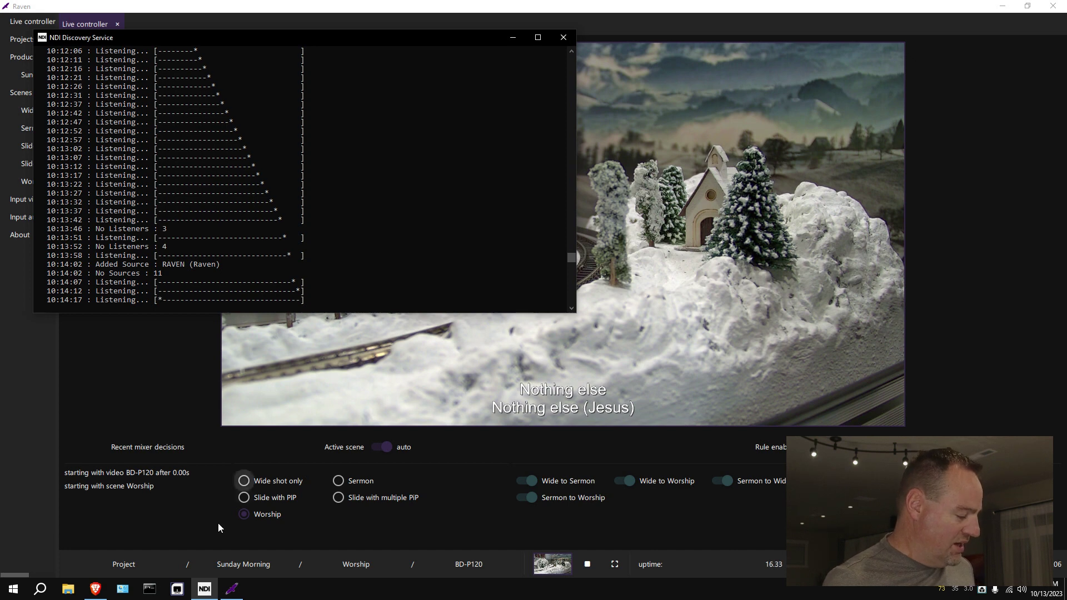
pyautogui.click(177, 590)
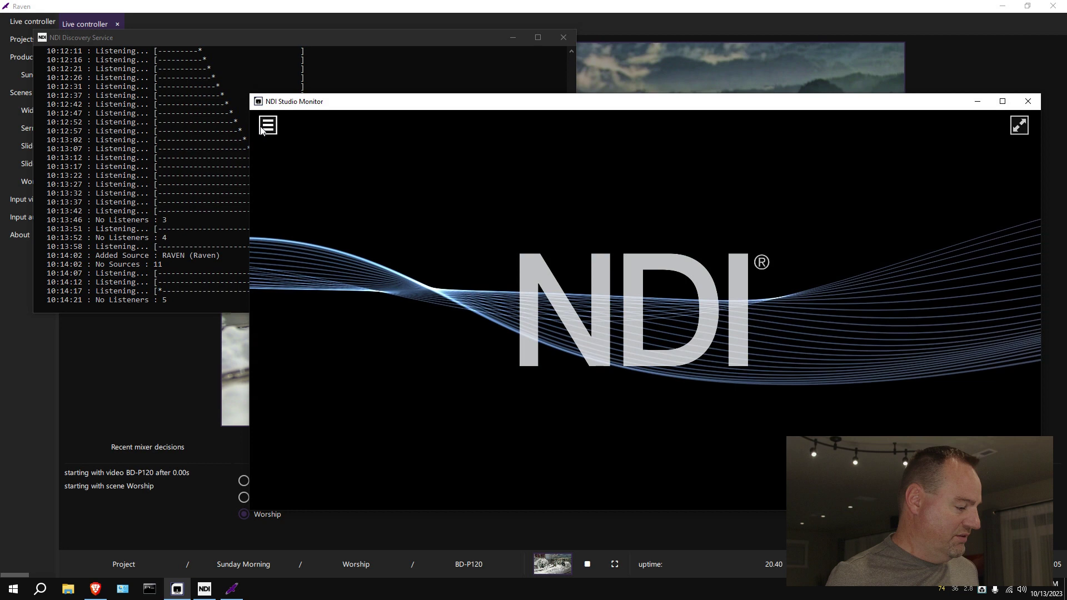
# Show the RAVEN > Raven source in NDI Studio Monitor.
pyautogui.click(267, 126)
pyautogui.moveTo(299, 208)
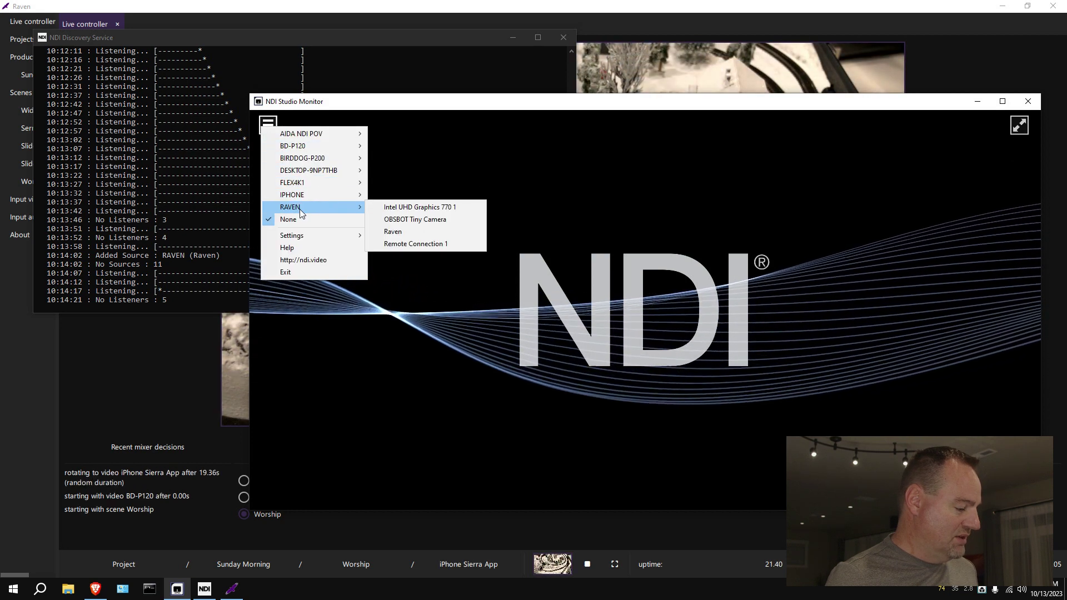
pyautogui.click(406, 232)
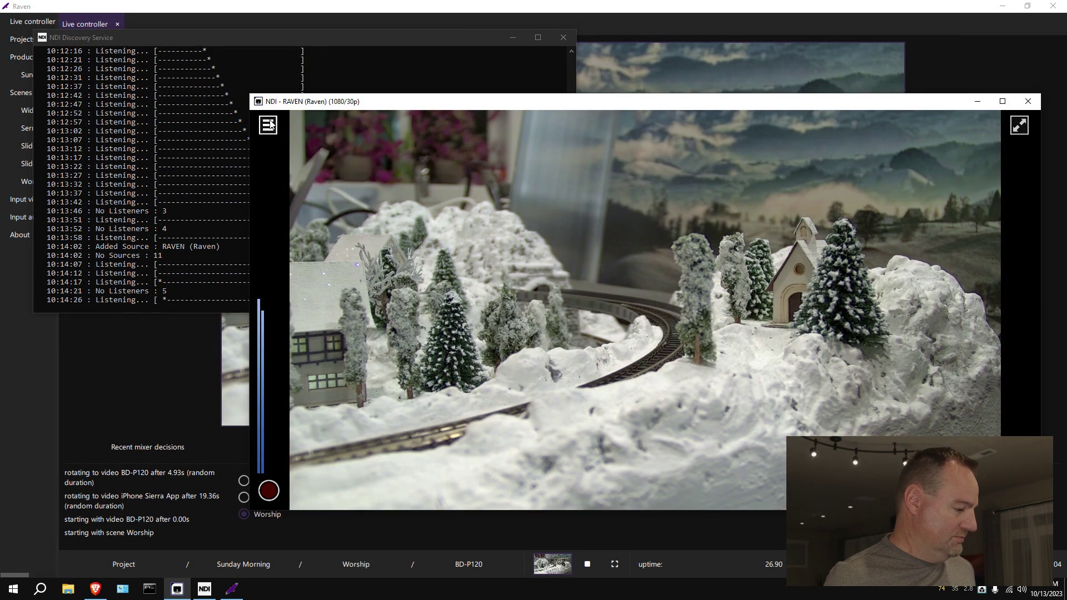
# Set the monitor source to None, close the monitor, stop Raven, and check the console shows RAVEN removed.
pyautogui.click(267, 126)
pyautogui.click(327, 209)
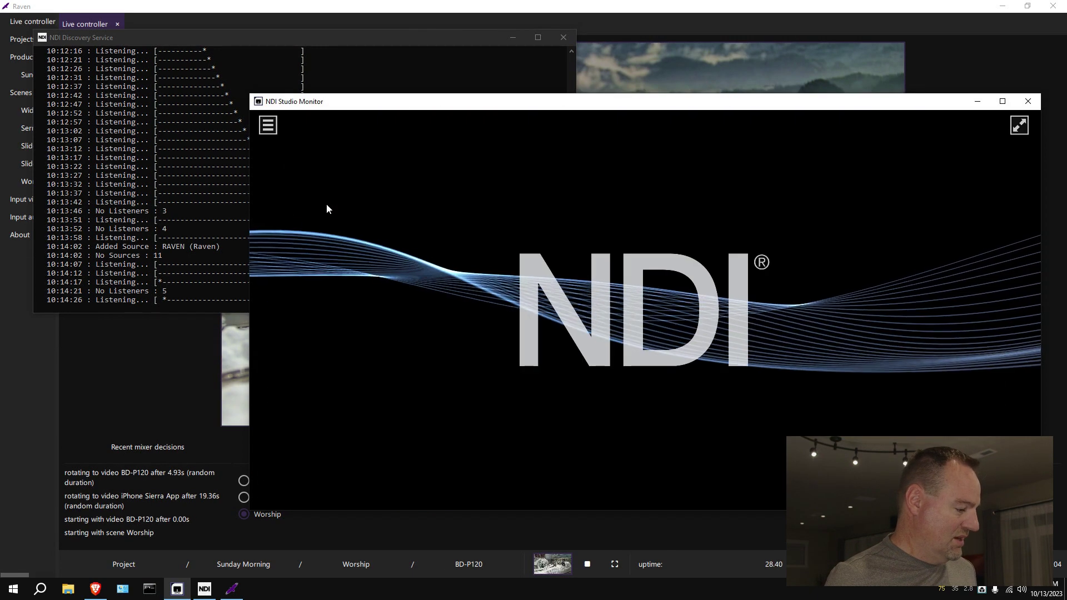
pyautogui.click(1028, 102)
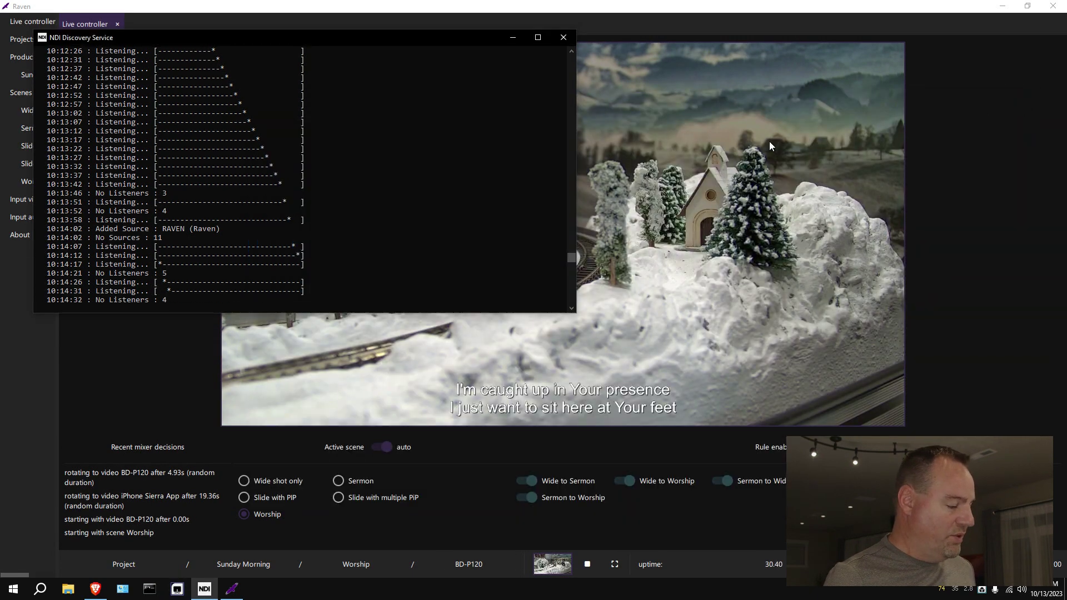
pyautogui.click(588, 565)
pyautogui.click(204, 589)
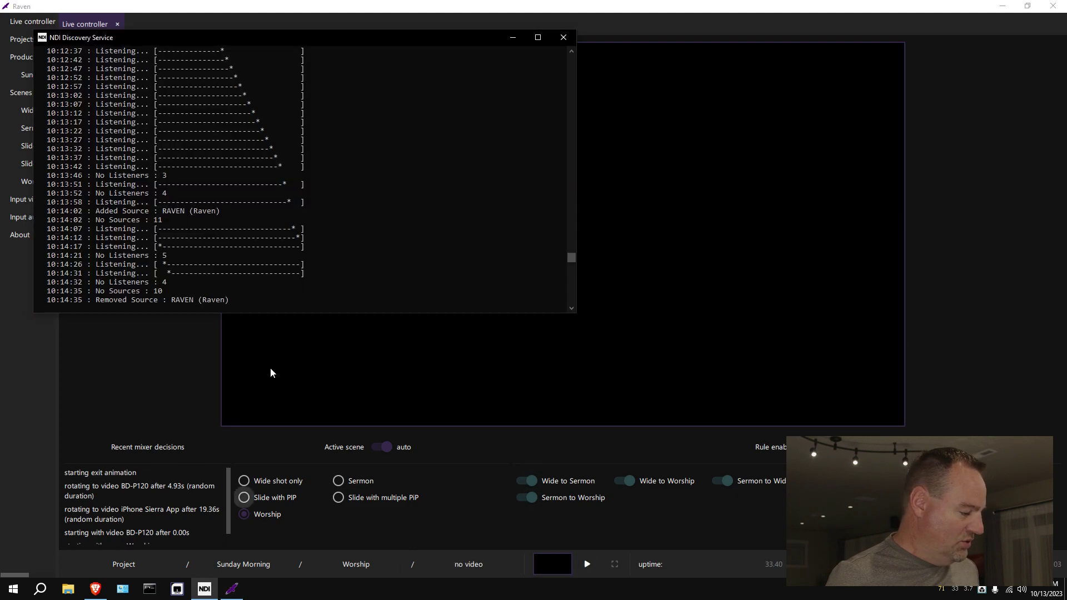